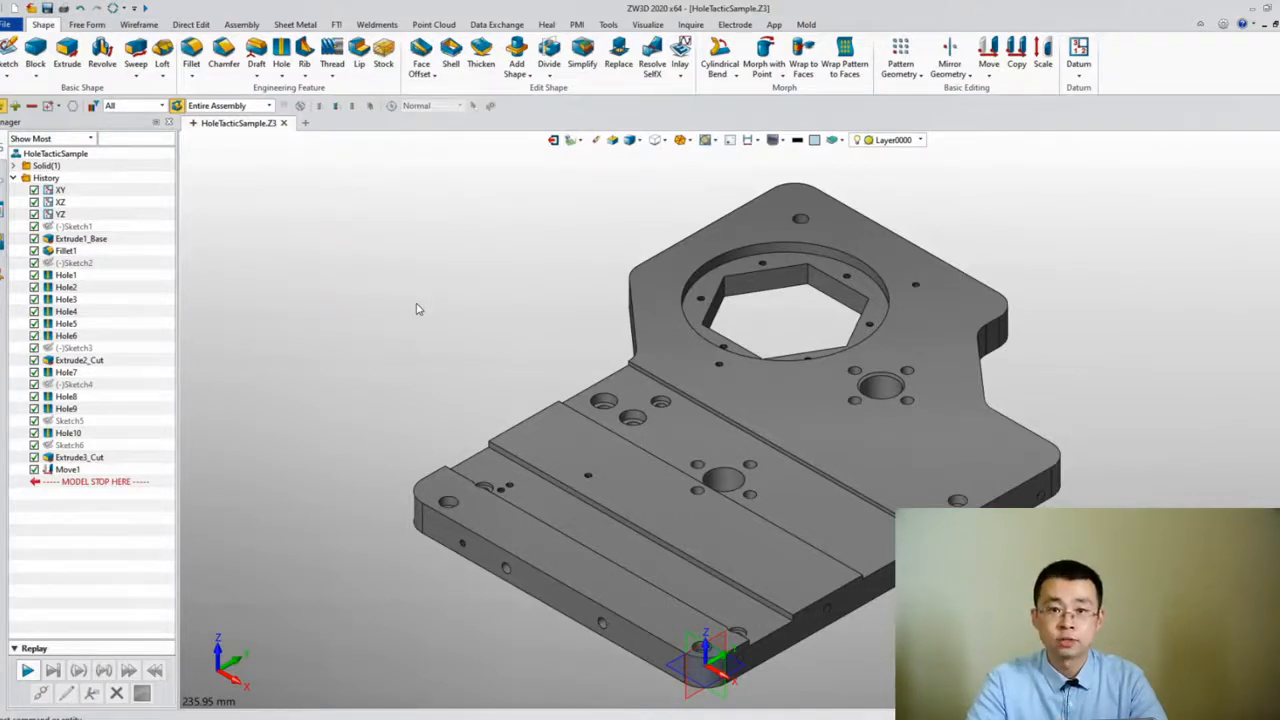
Step: Create a CAM plan for the HoleTacticSample part using the 2X_Sample template
click(570, 142)
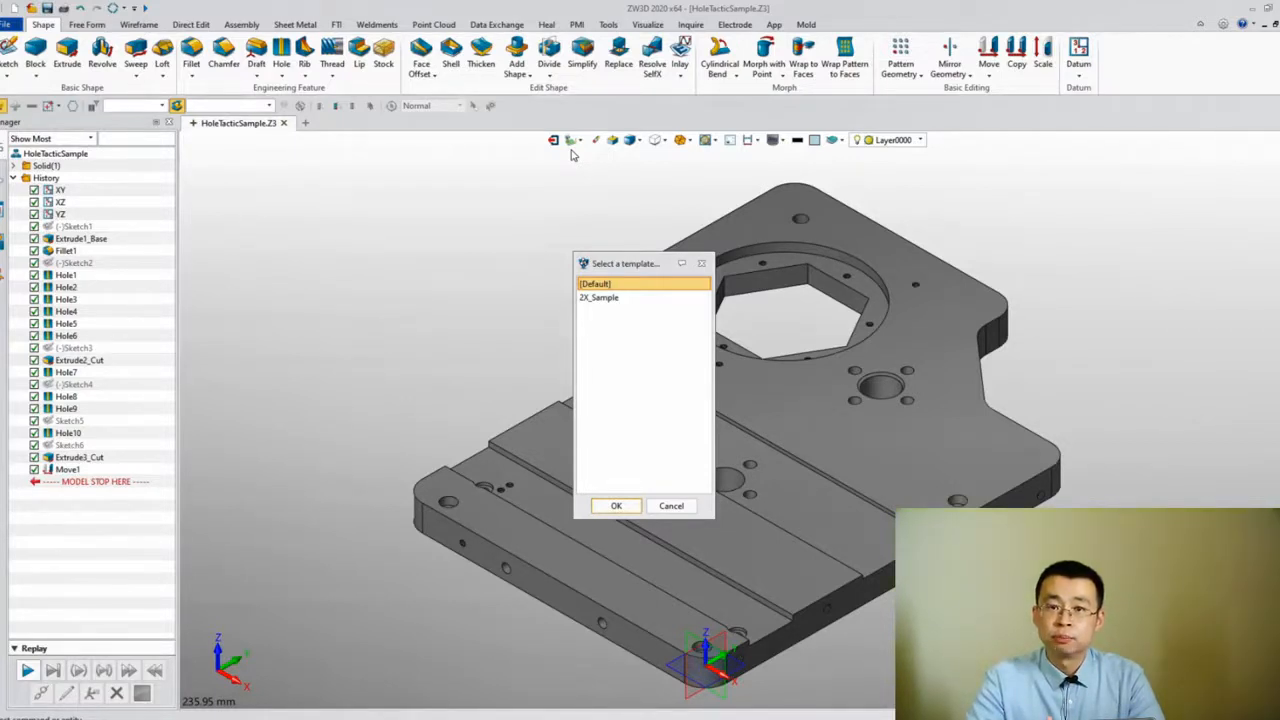
click(617, 298)
click(613, 505)
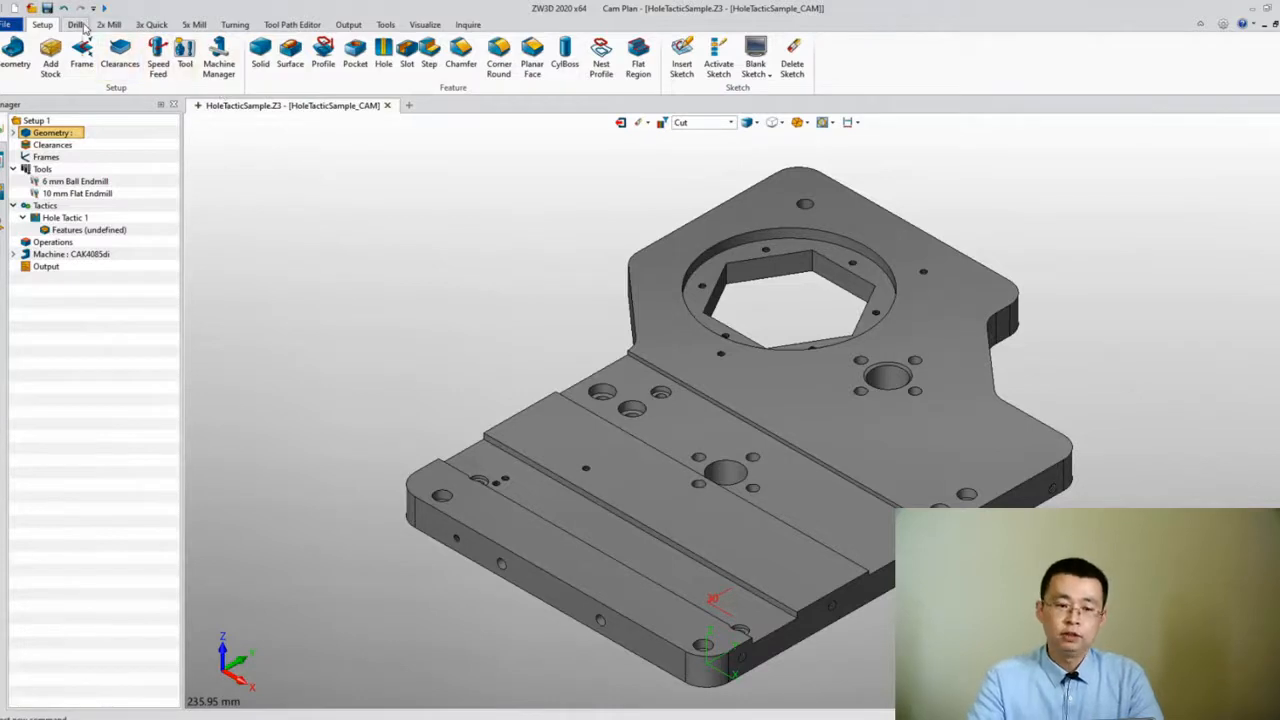
Step: Review the available CAM commands for drilling, 2-, 3- and 5-axis milling, turning, toolpath editing, output, utilities, visualization and inquiry
click(78, 25)
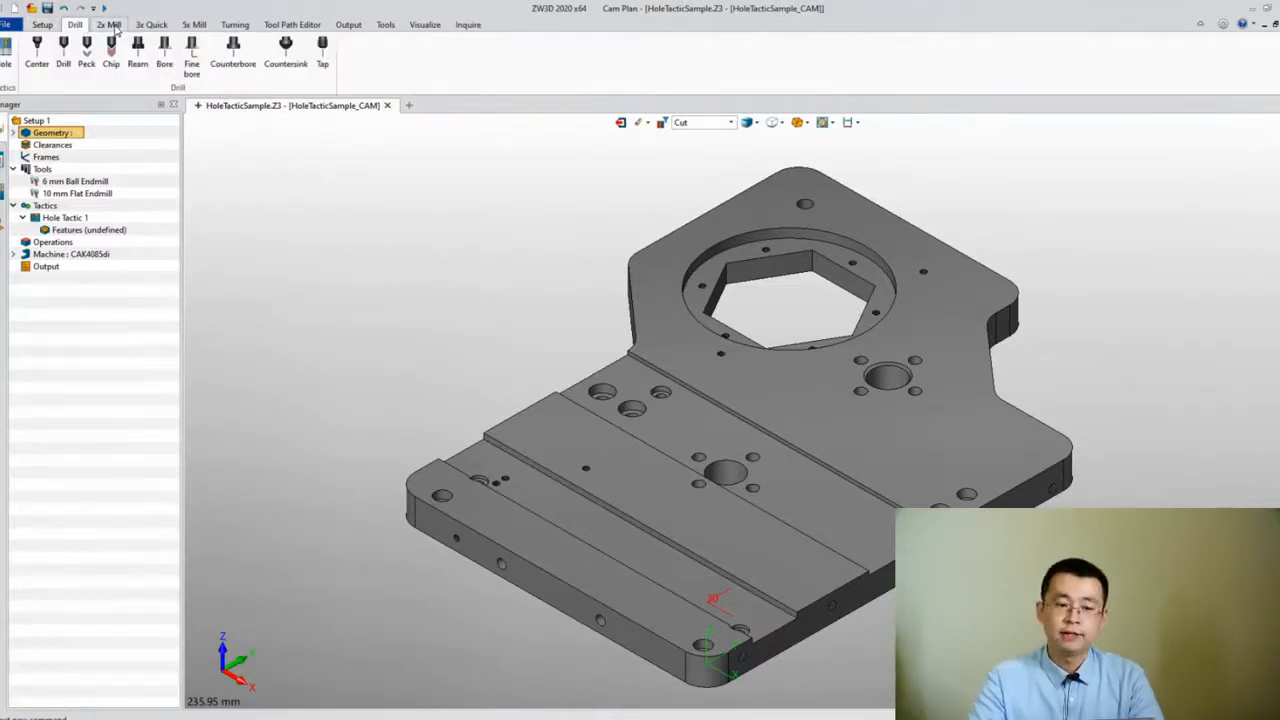
click(110, 25)
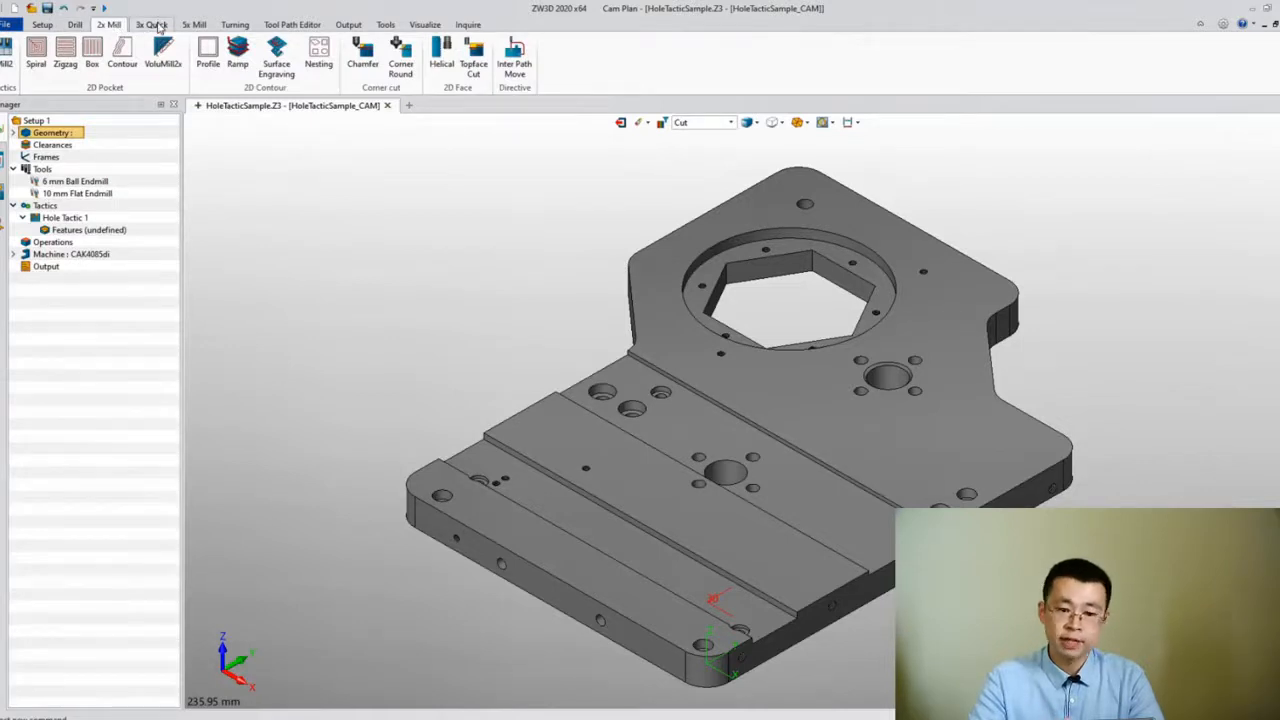
click(154, 25)
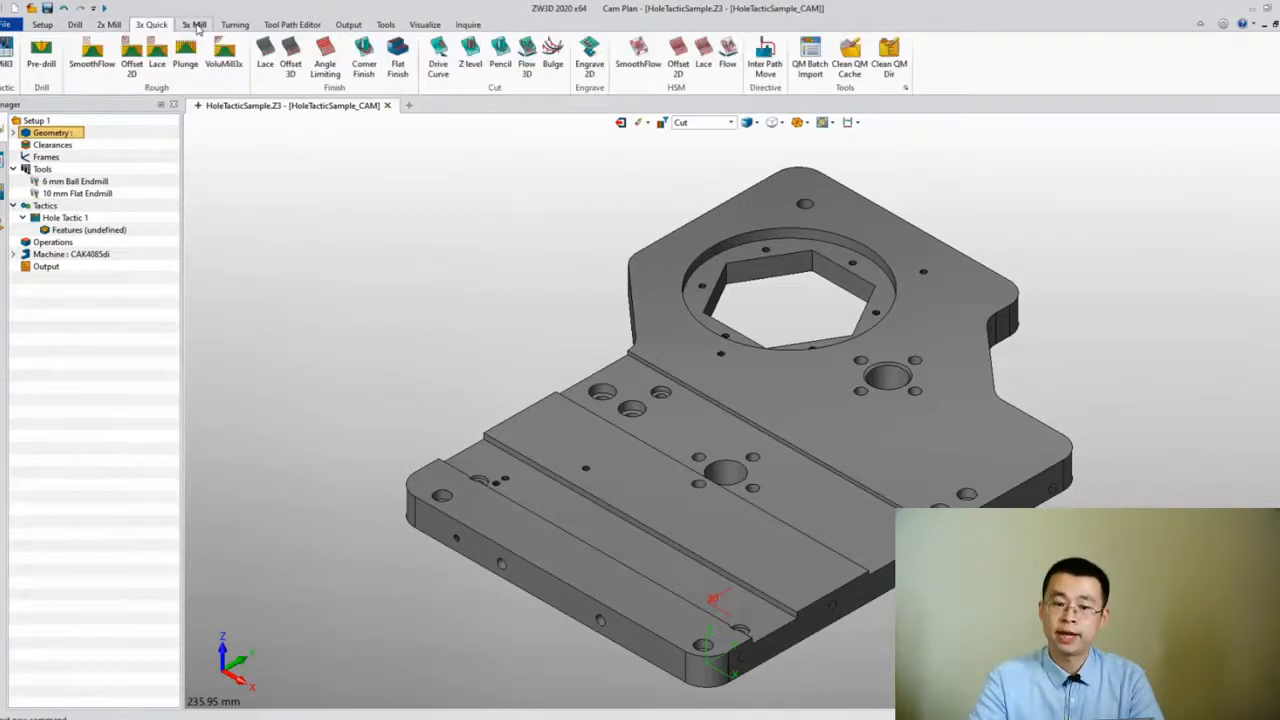
click(195, 25)
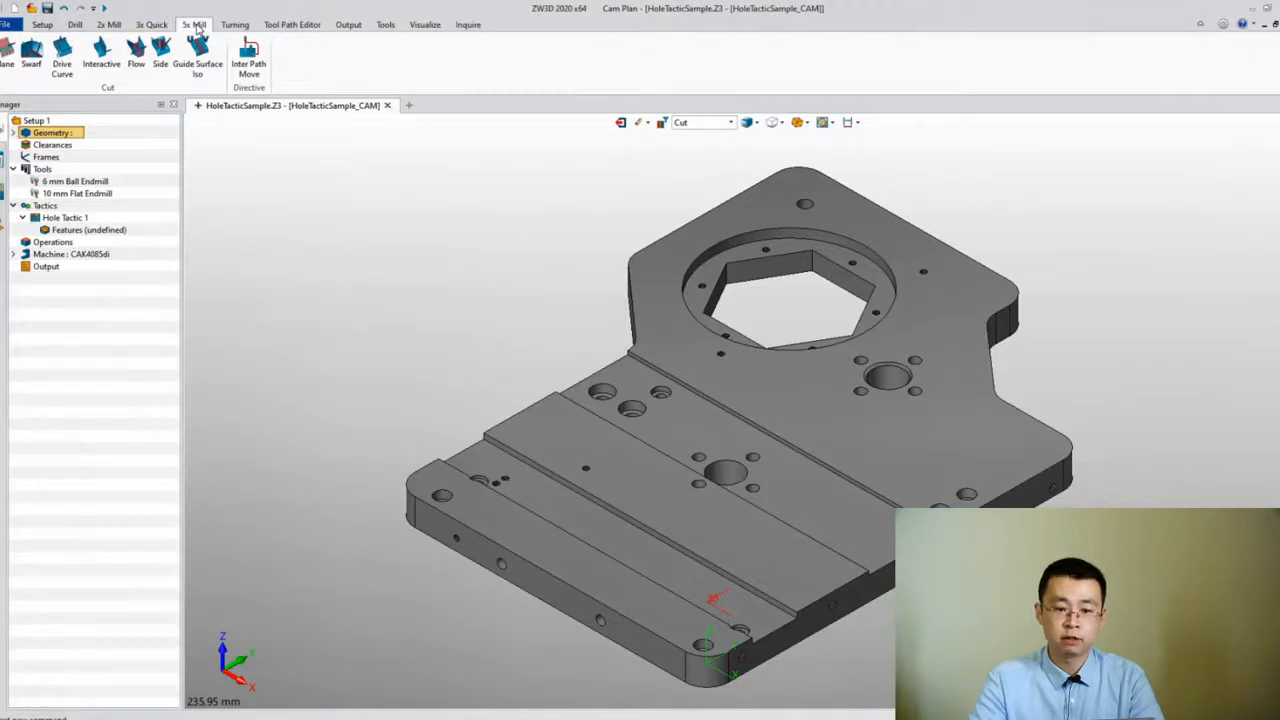
click(236, 25)
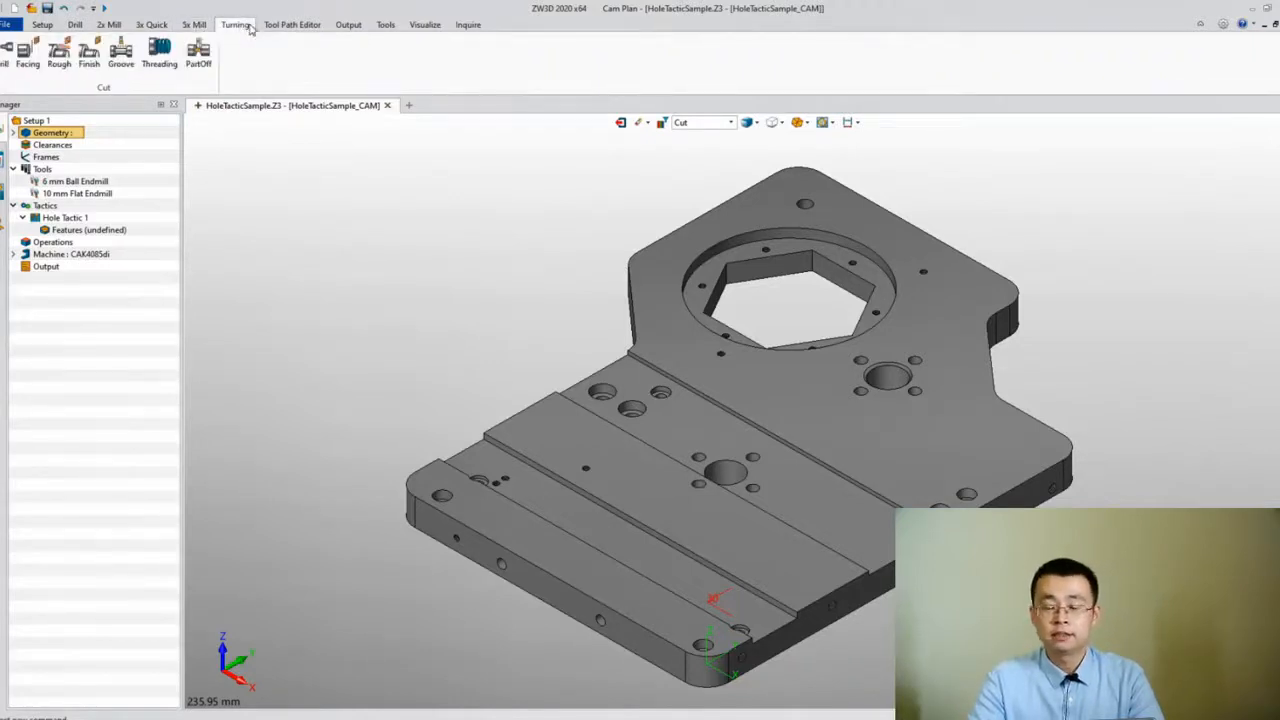
click(290, 25)
click(347, 25)
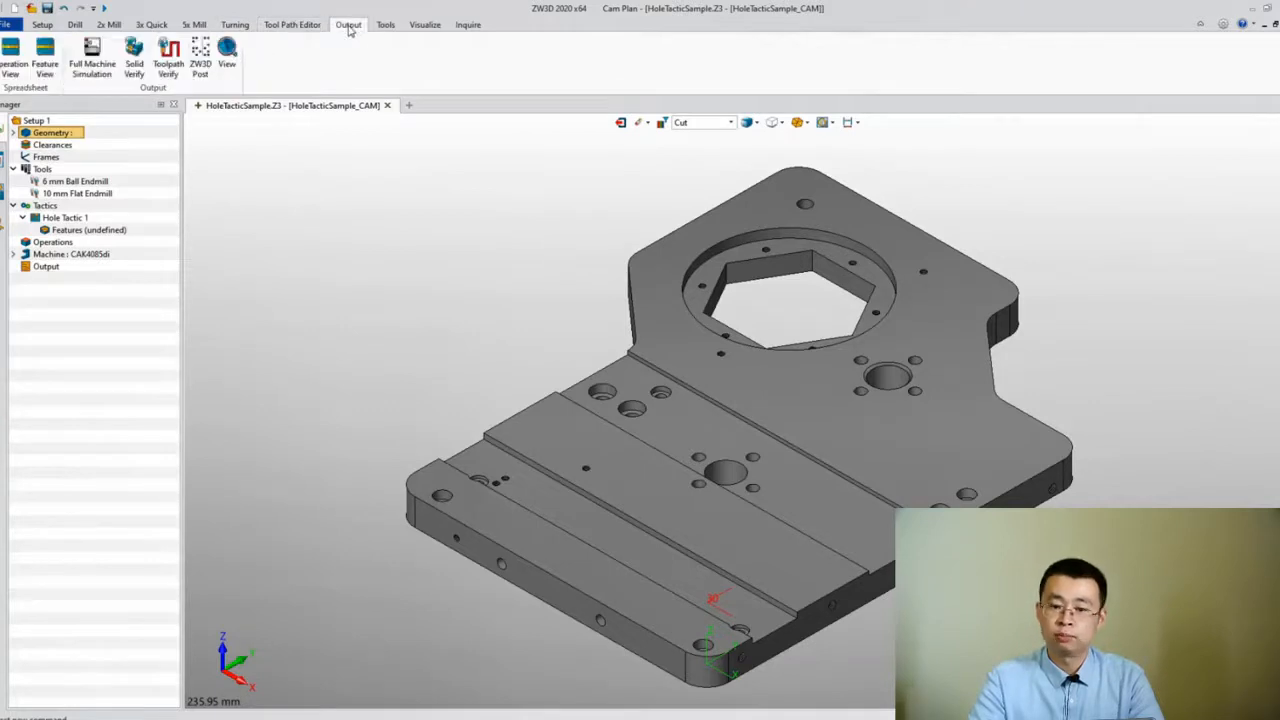
click(386, 26)
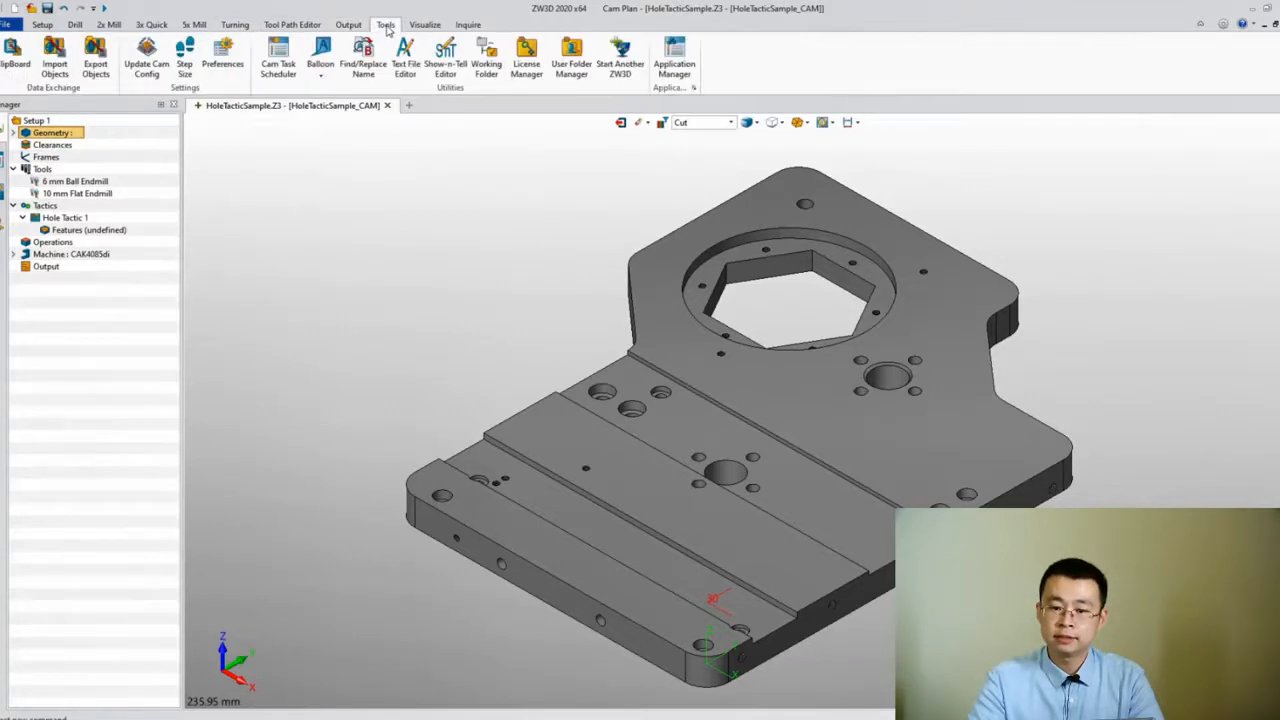
click(424, 25)
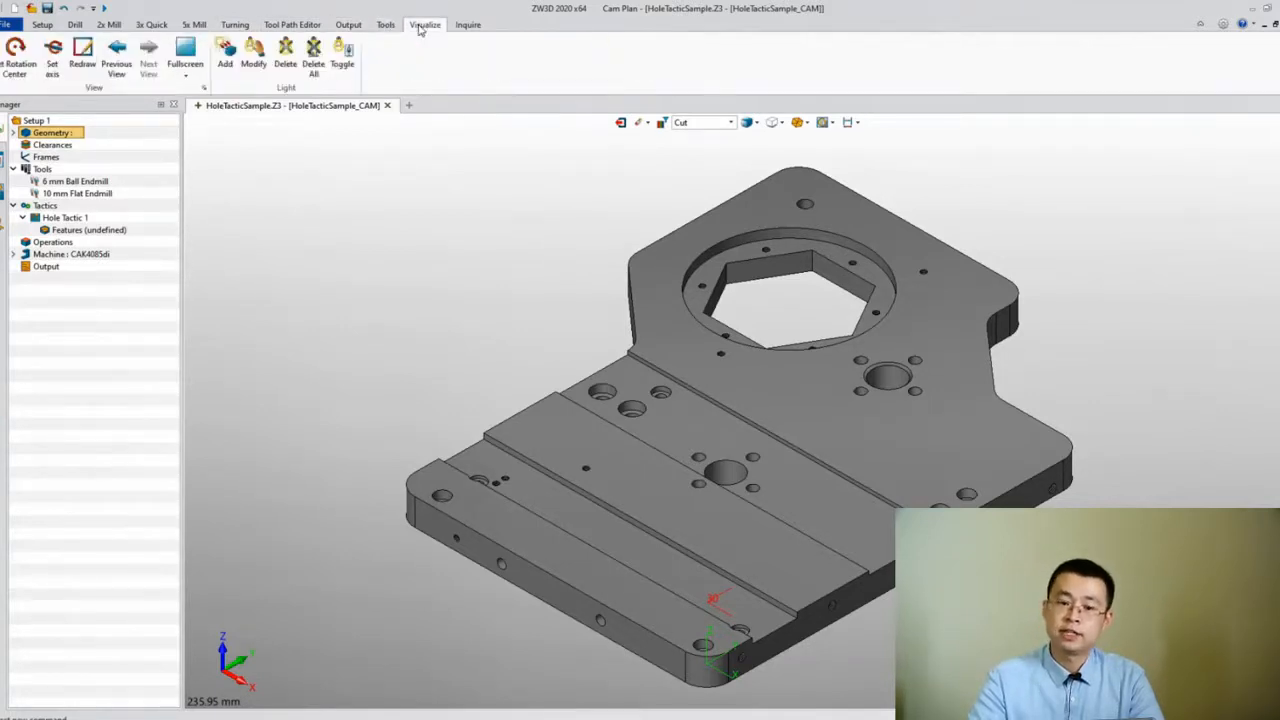
click(469, 25)
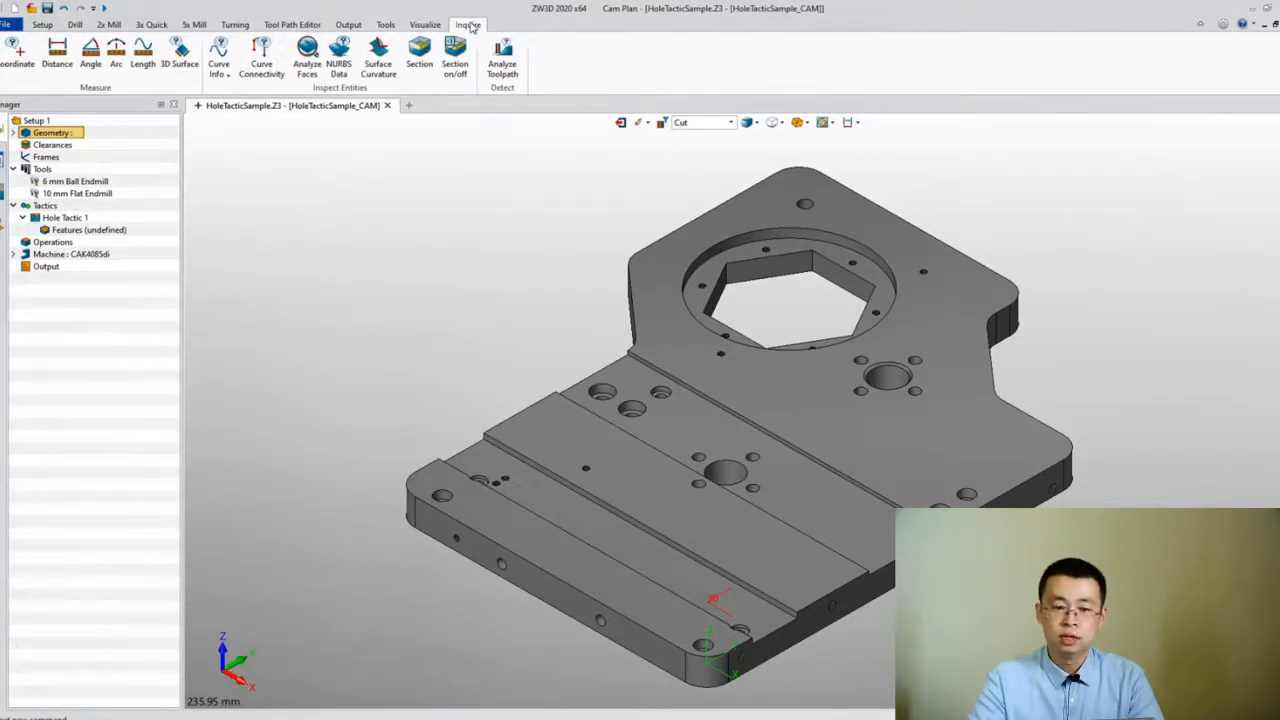
Step: Add a box-shaped stock around the part with the default dimensions and keep the stock visible
click(43, 25)
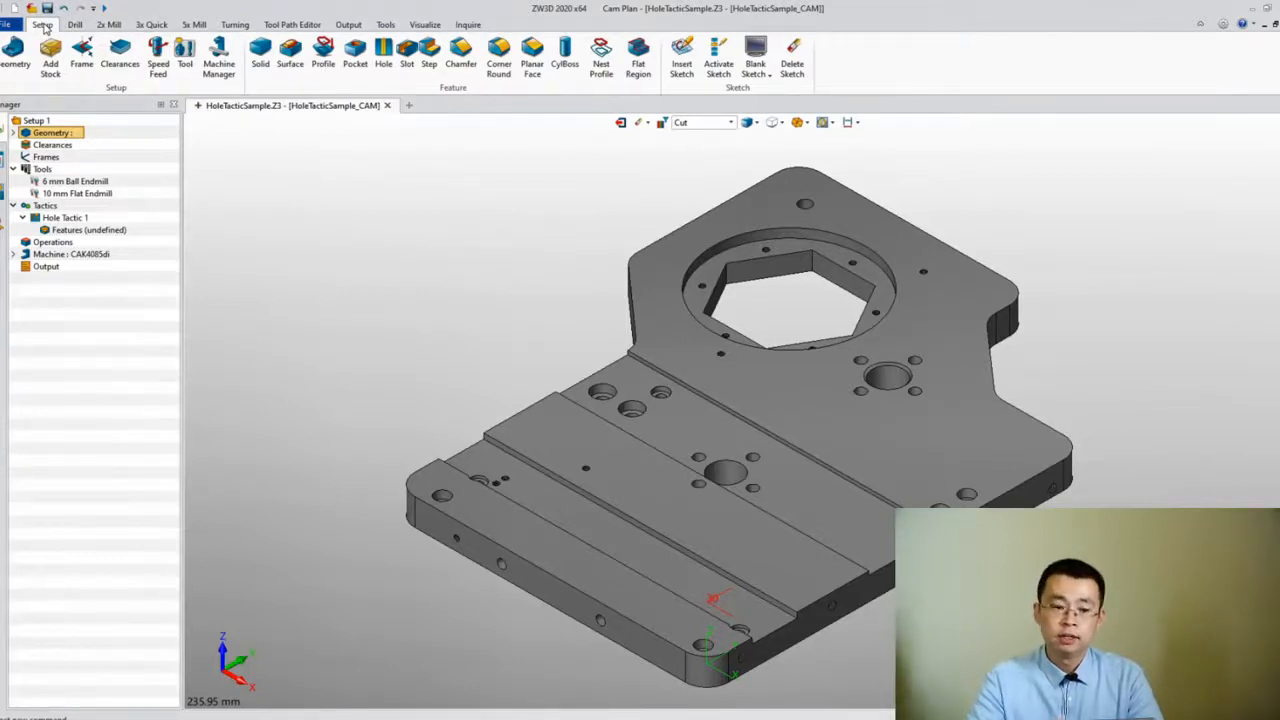
click(50, 58)
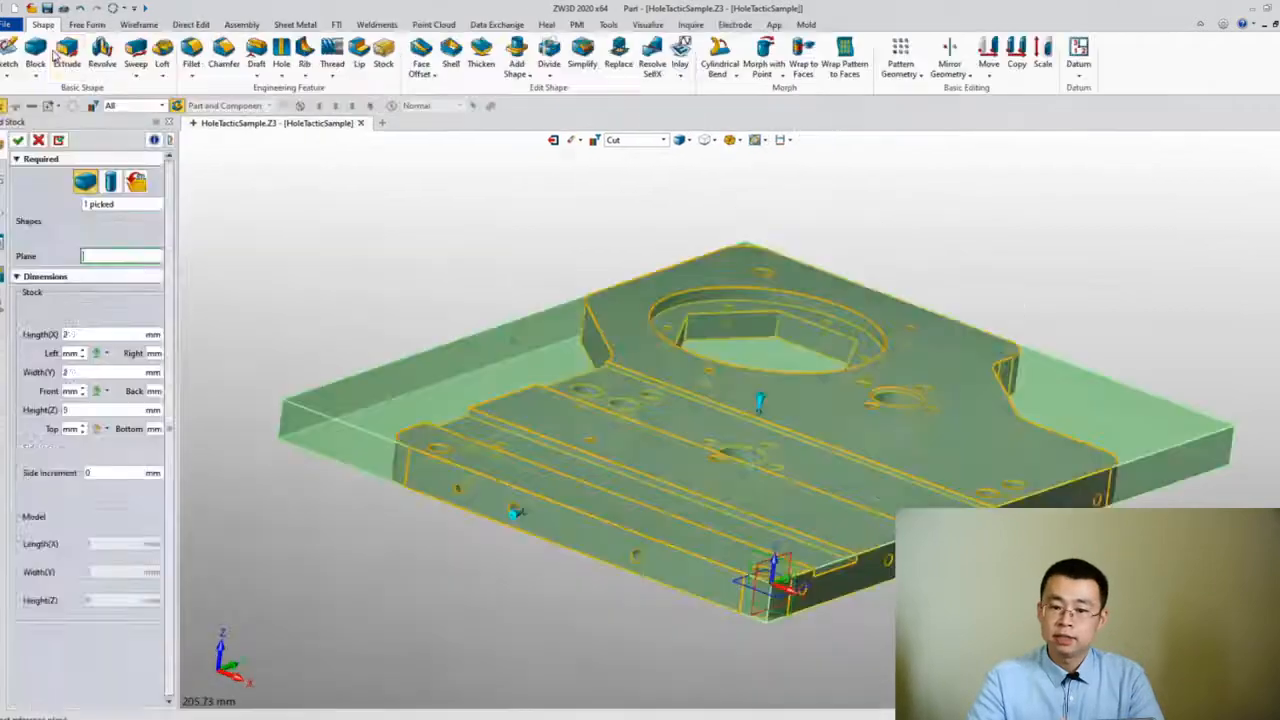
click(17, 140)
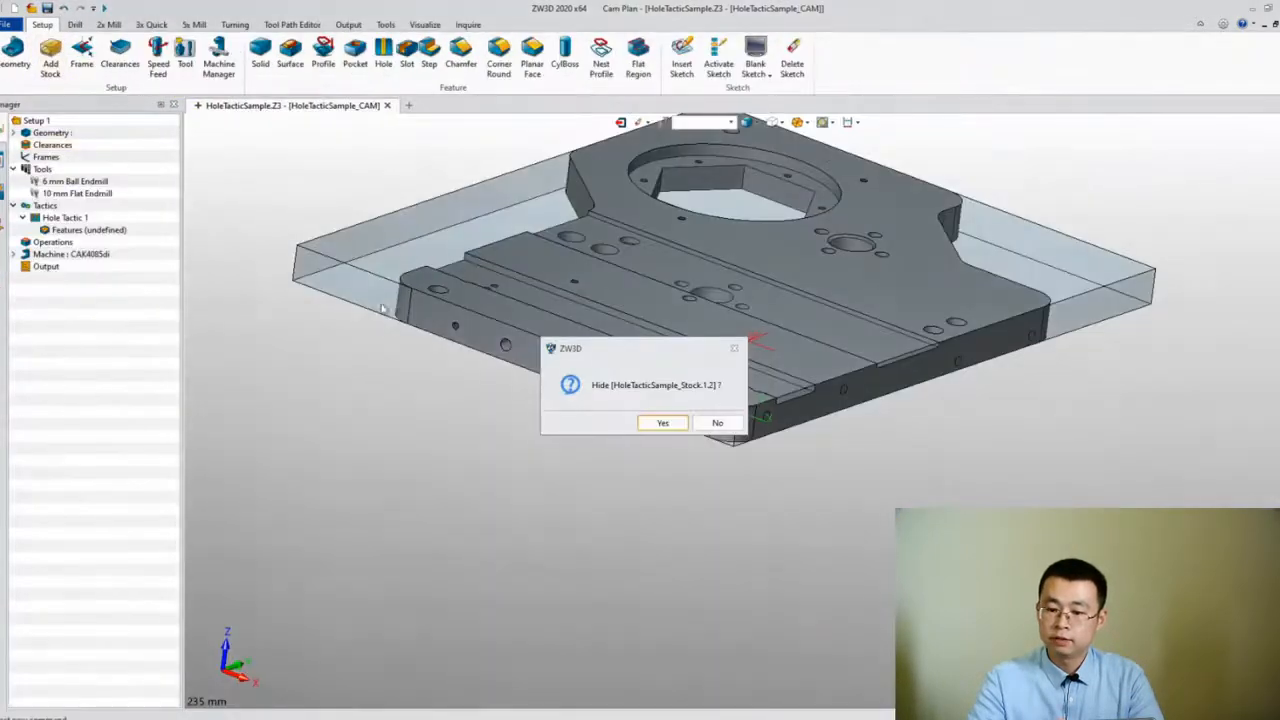
click(717, 422)
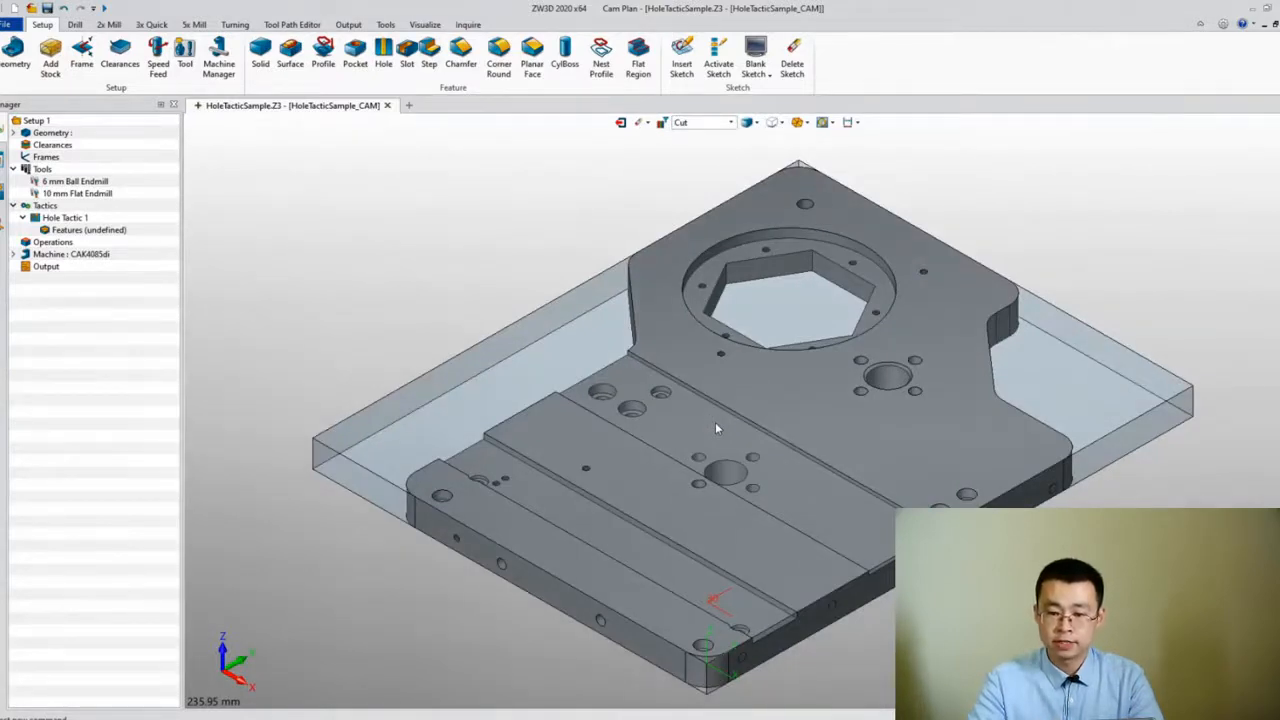
Step: Check the part and stock entries in the setup's geometry by highlighting each one
click(12, 133)
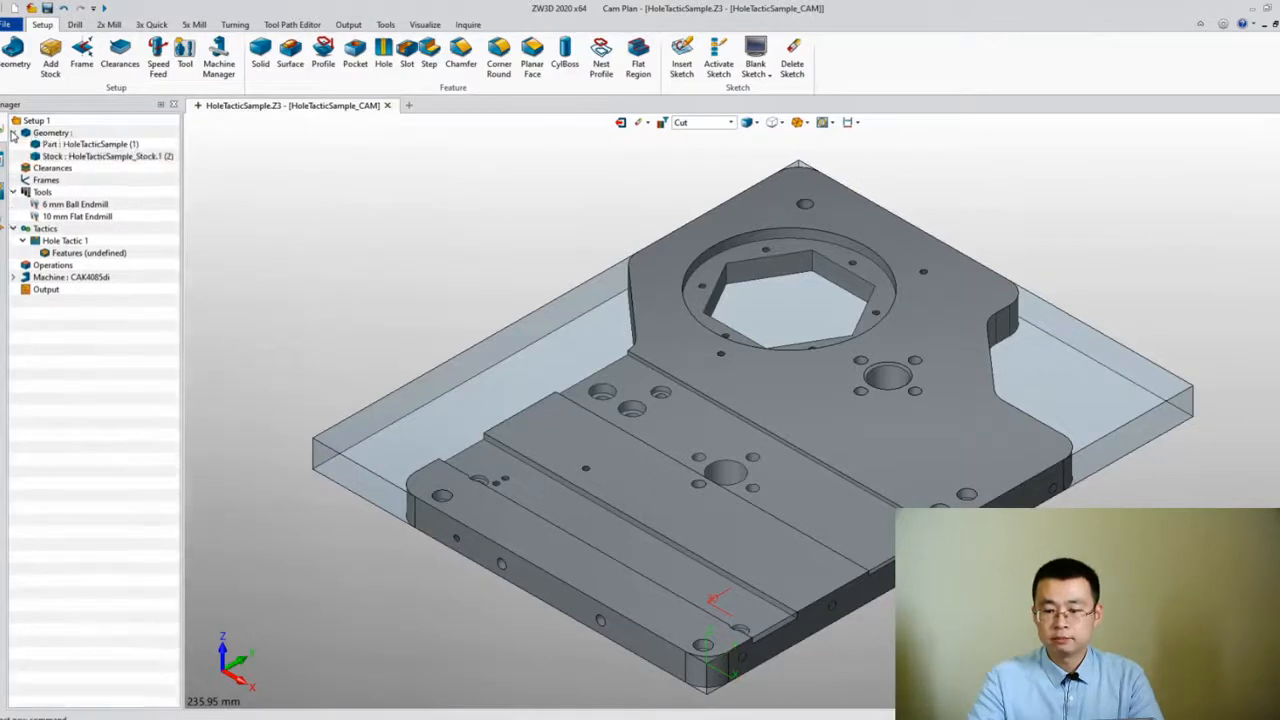
click(55, 145)
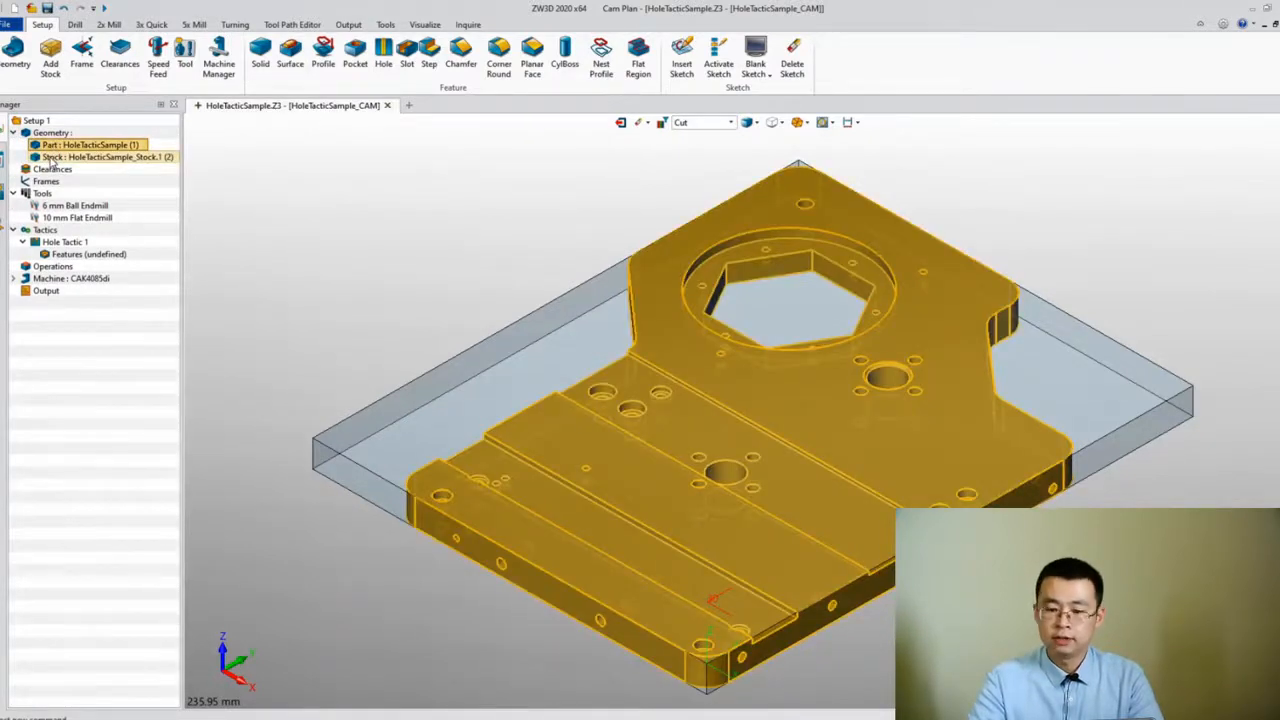
click(52, 158)
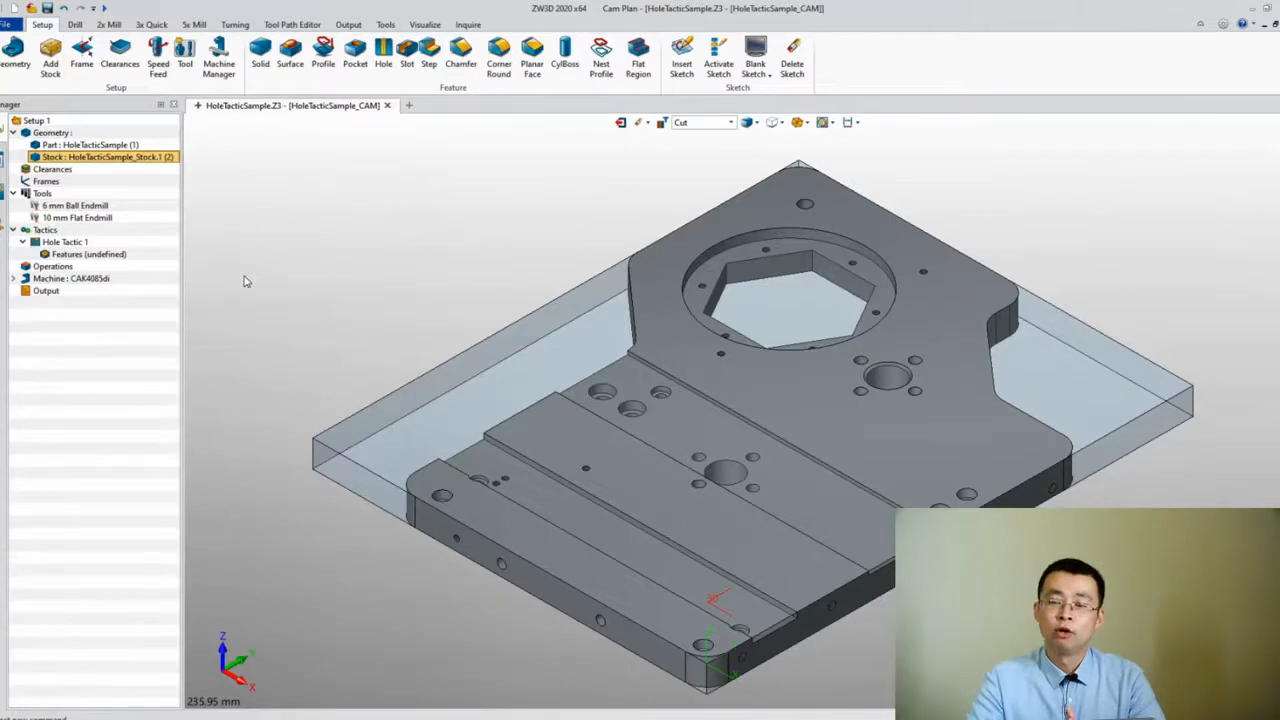
Step: Create an Offset 2D roughing operation on the part and stock features, and open the tool definition for it
click(165, 27)
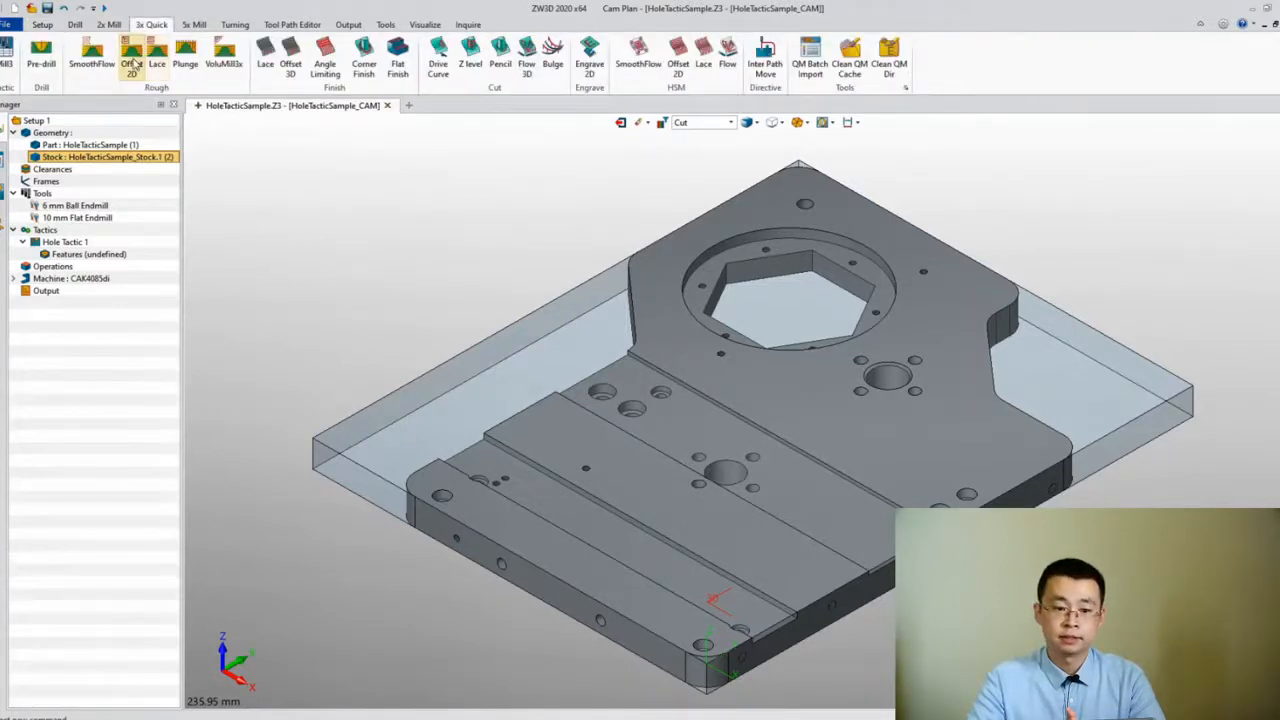
click(133, 68)
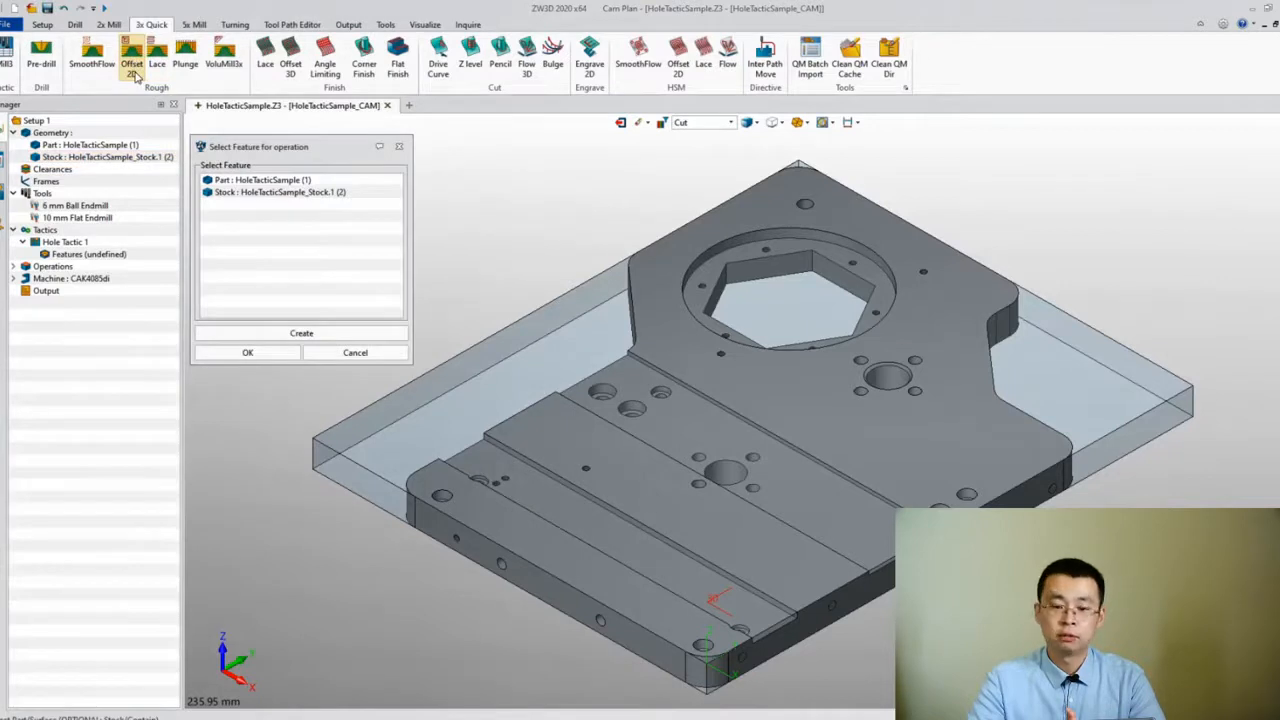
click(248, 181)
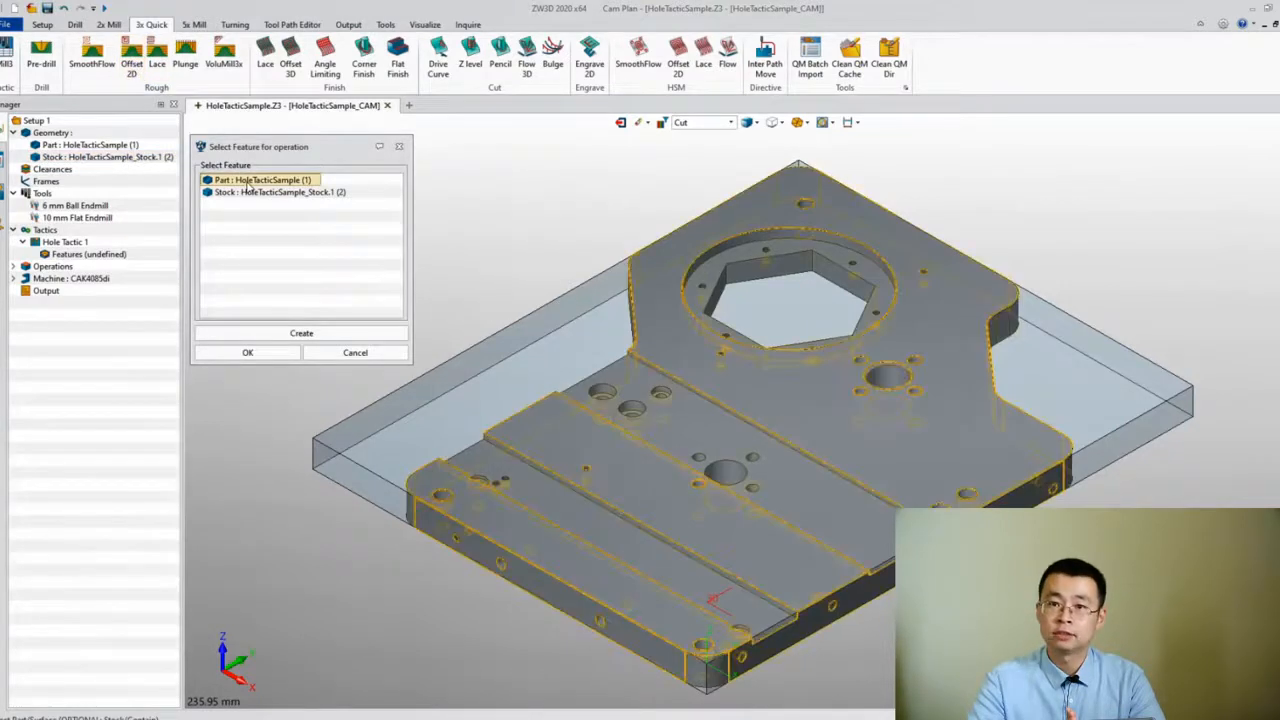
click(249, 194)
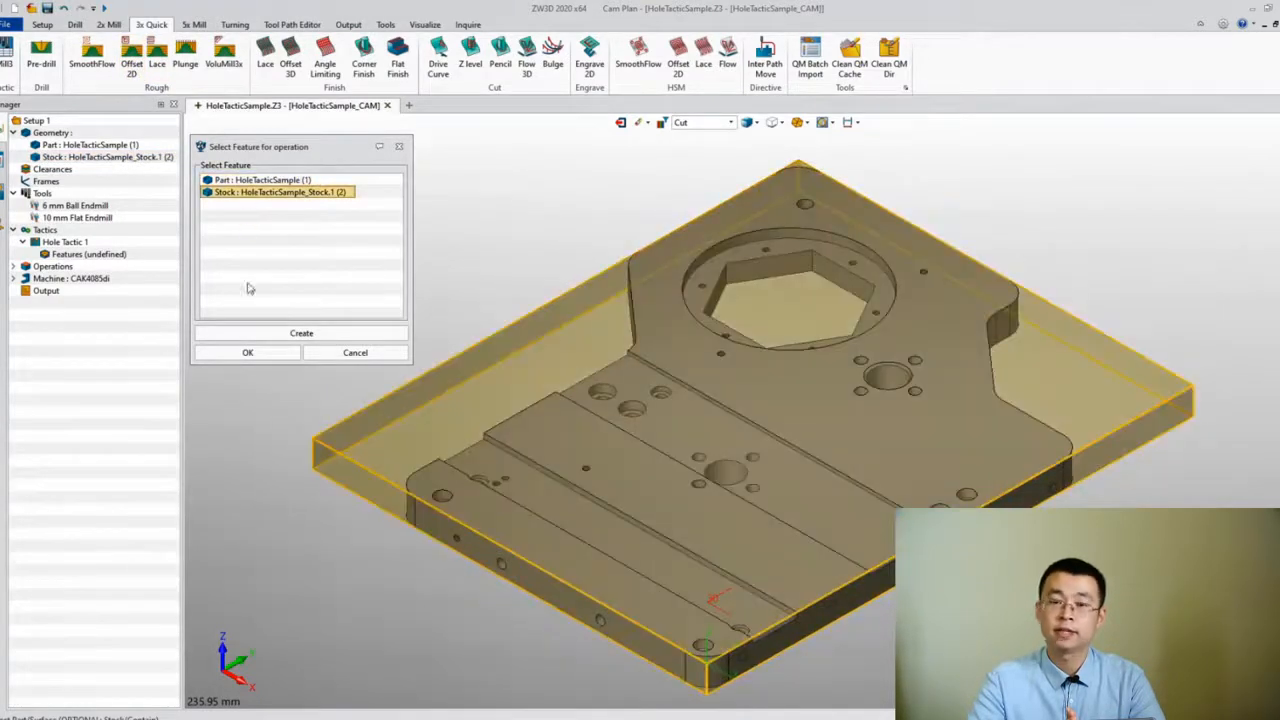
click(249, 354)
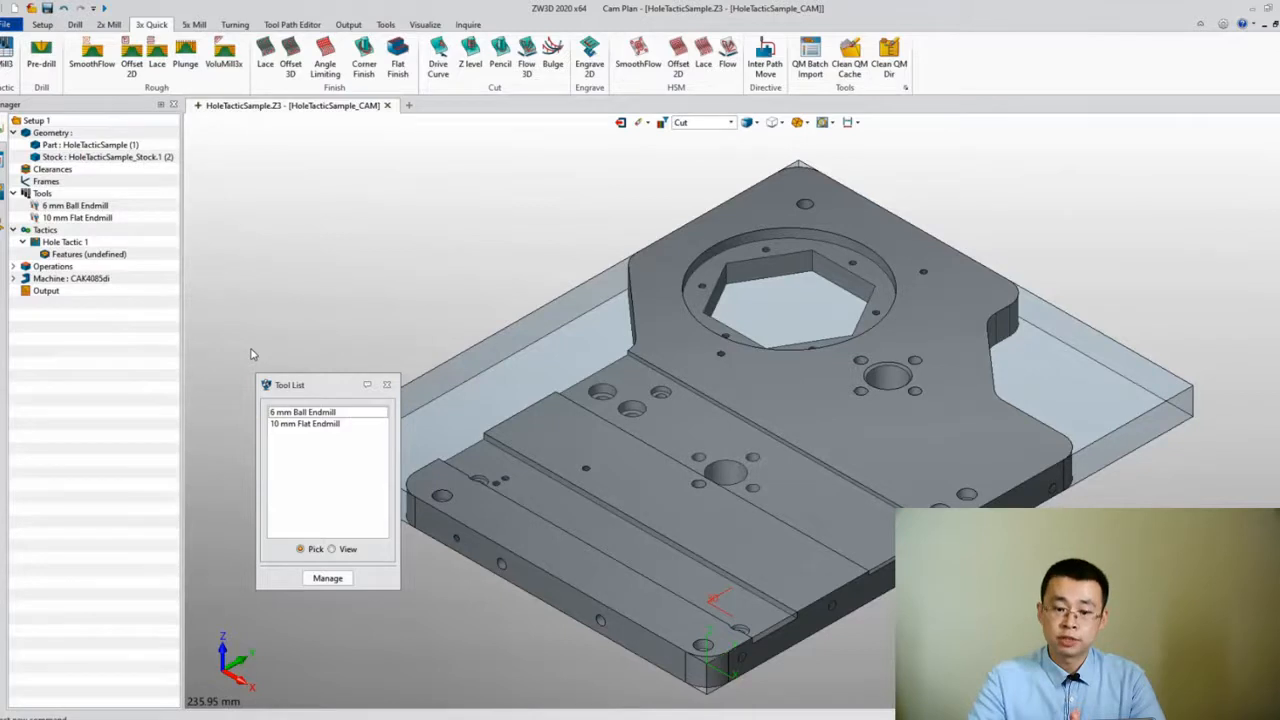
click(328, 580)
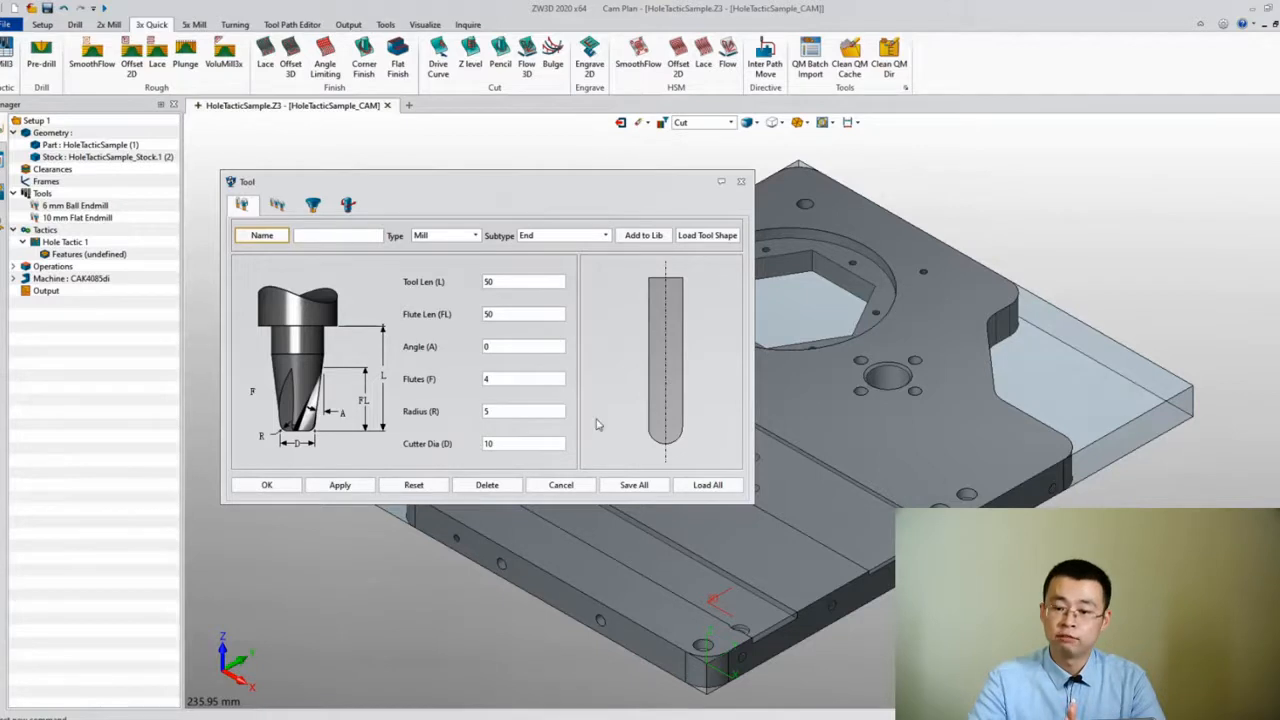
Step: Try a radius of 0 on the end mill and preview the Drill and Turning tool types
double_click(487, 411)
text(0)
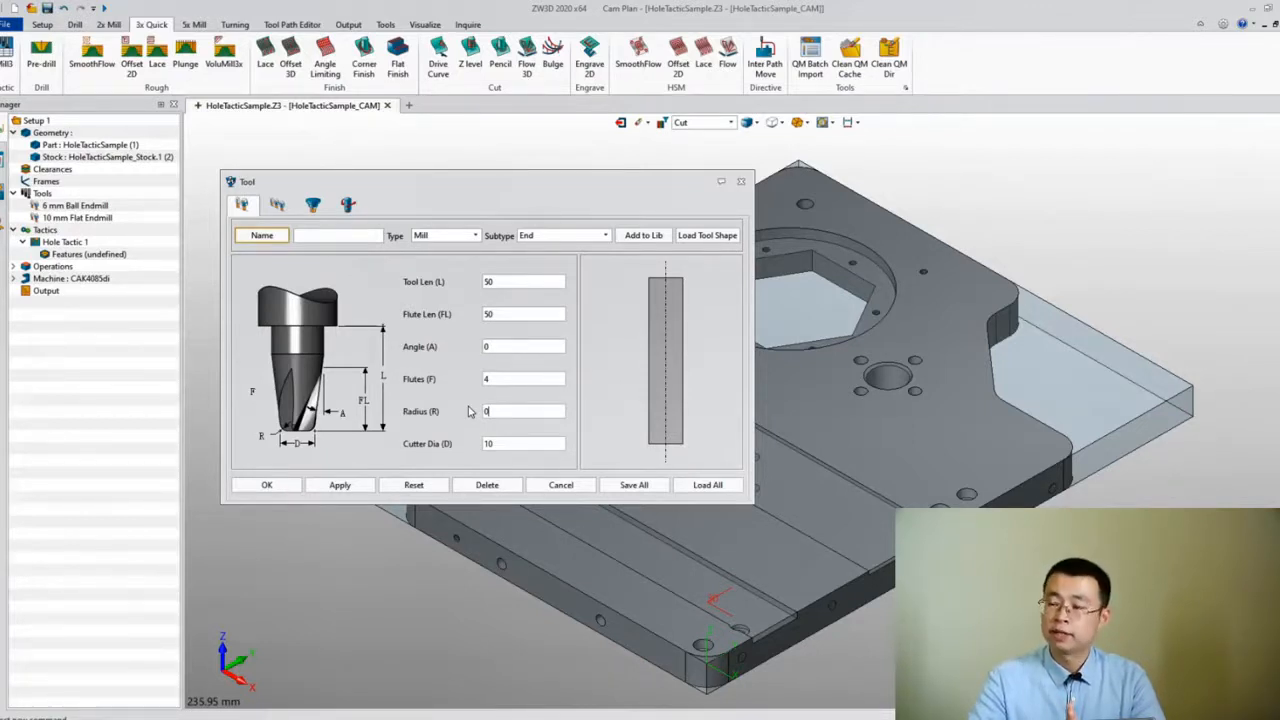
click(475, 236)
click(445, 288)
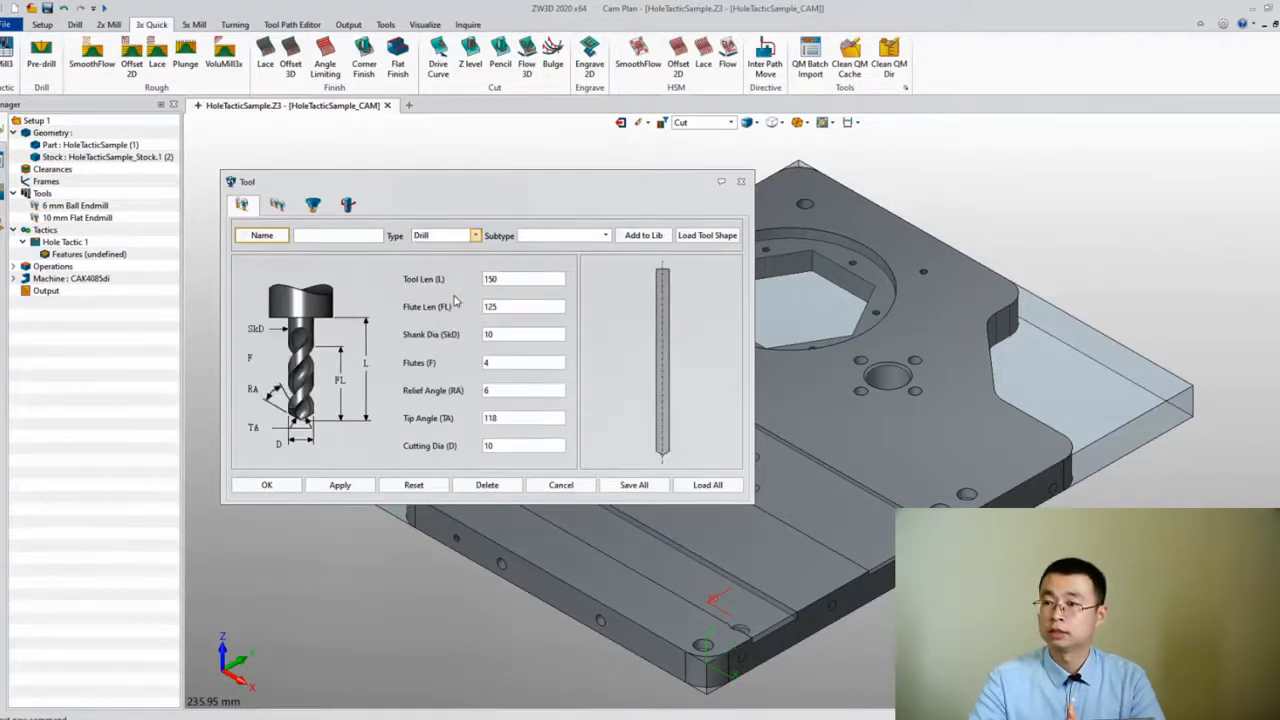
click(475, 236)
scroll(461, 320, down, 5)
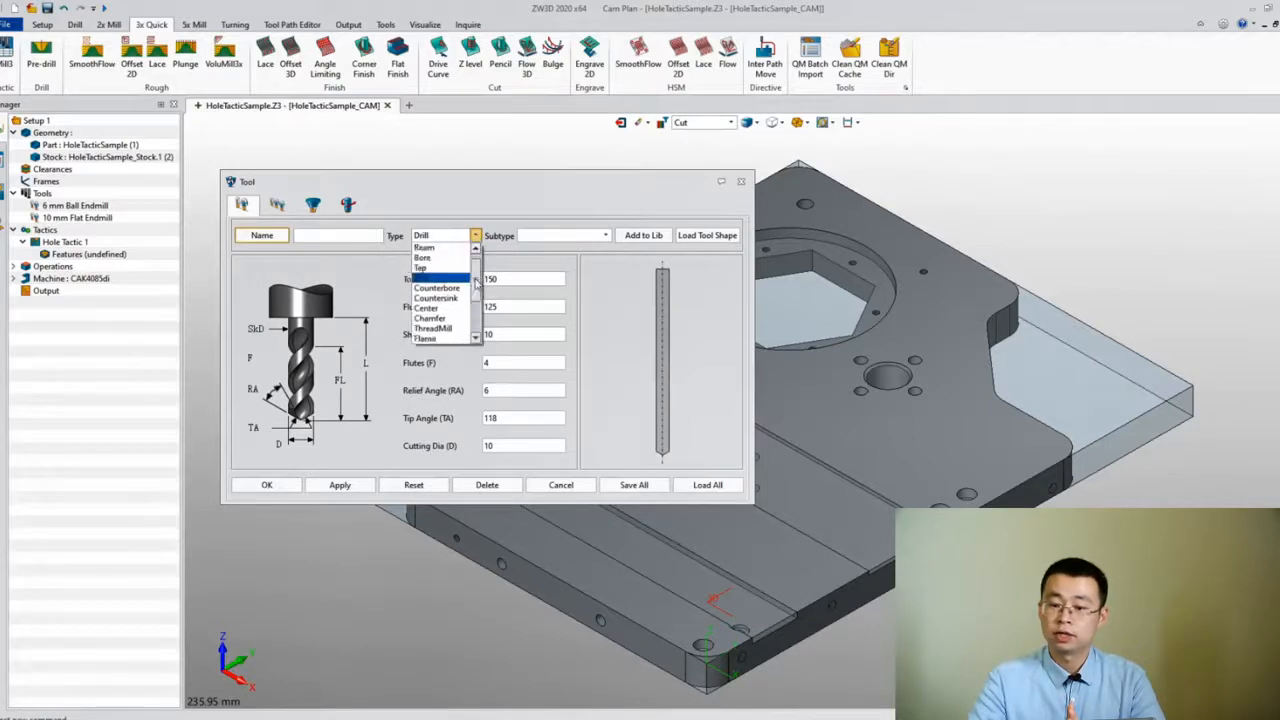
click(460, 319)
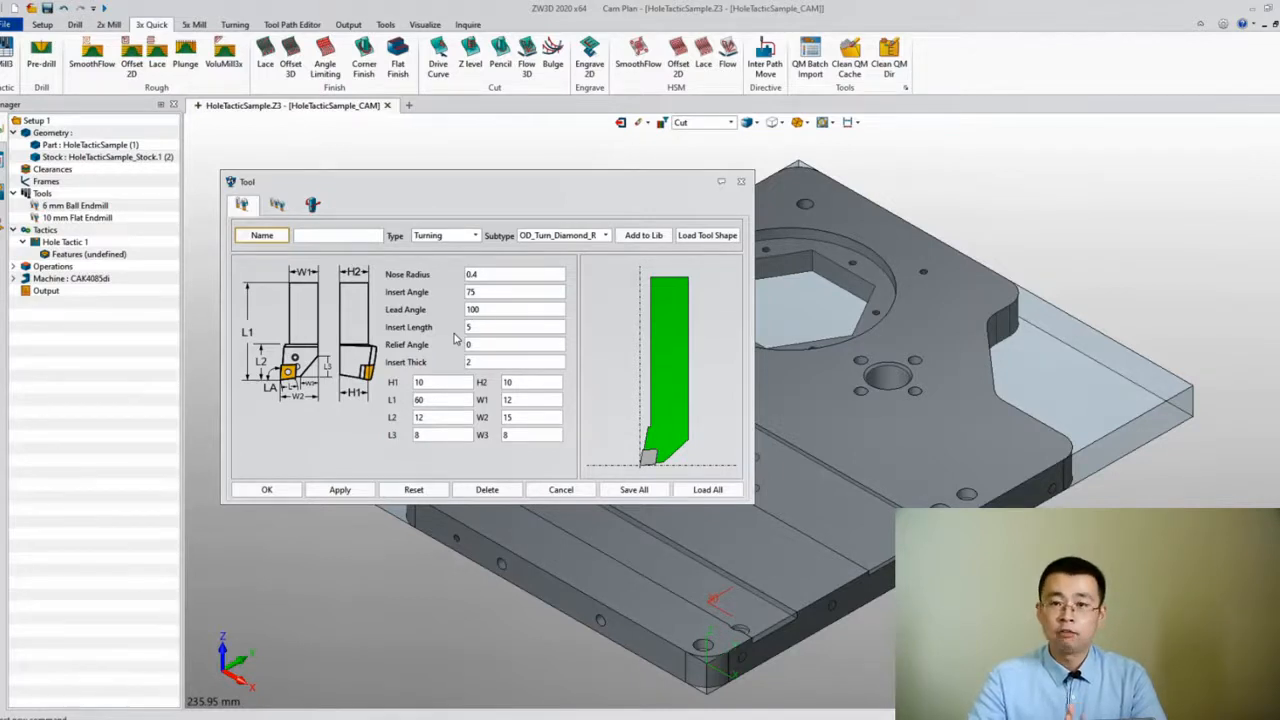
Step: Load the 12 mm Flat Endmill from the 001 METRIC TOOLS library for the roughing operation and calculate its toolpath
click(716, 490)
drag(651, 201, 856, 198)
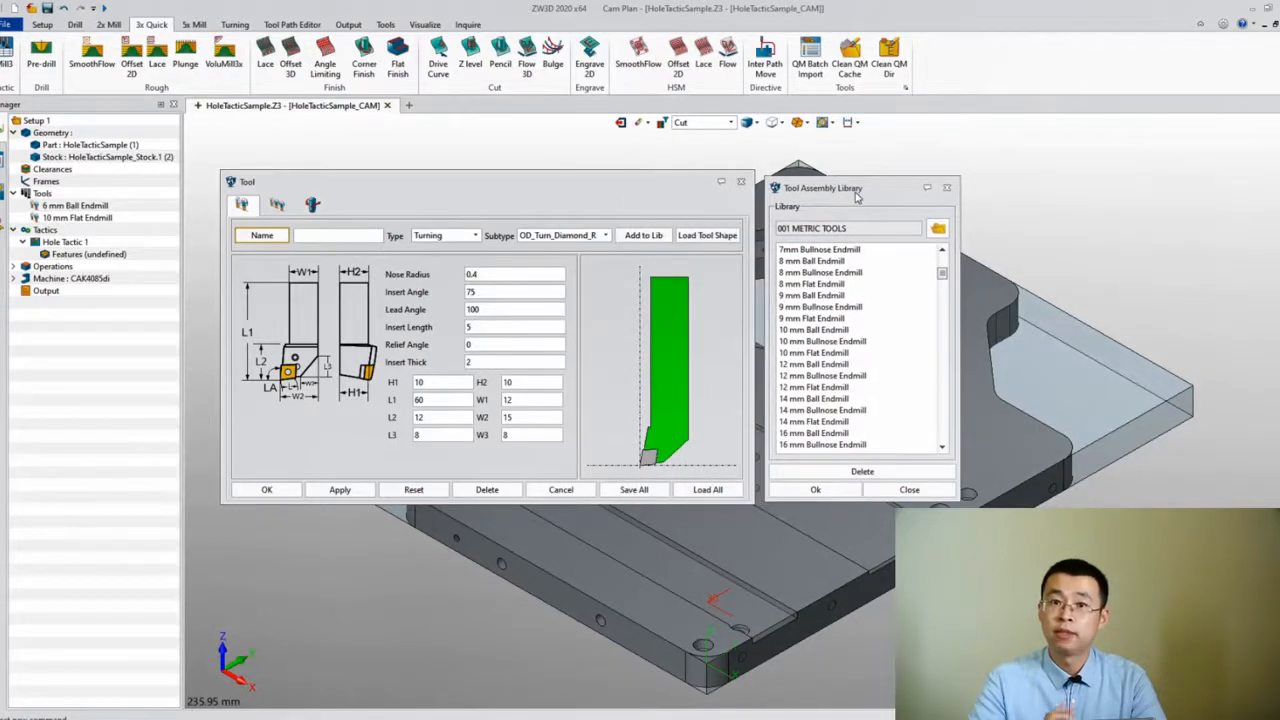
double_click(866, 393)
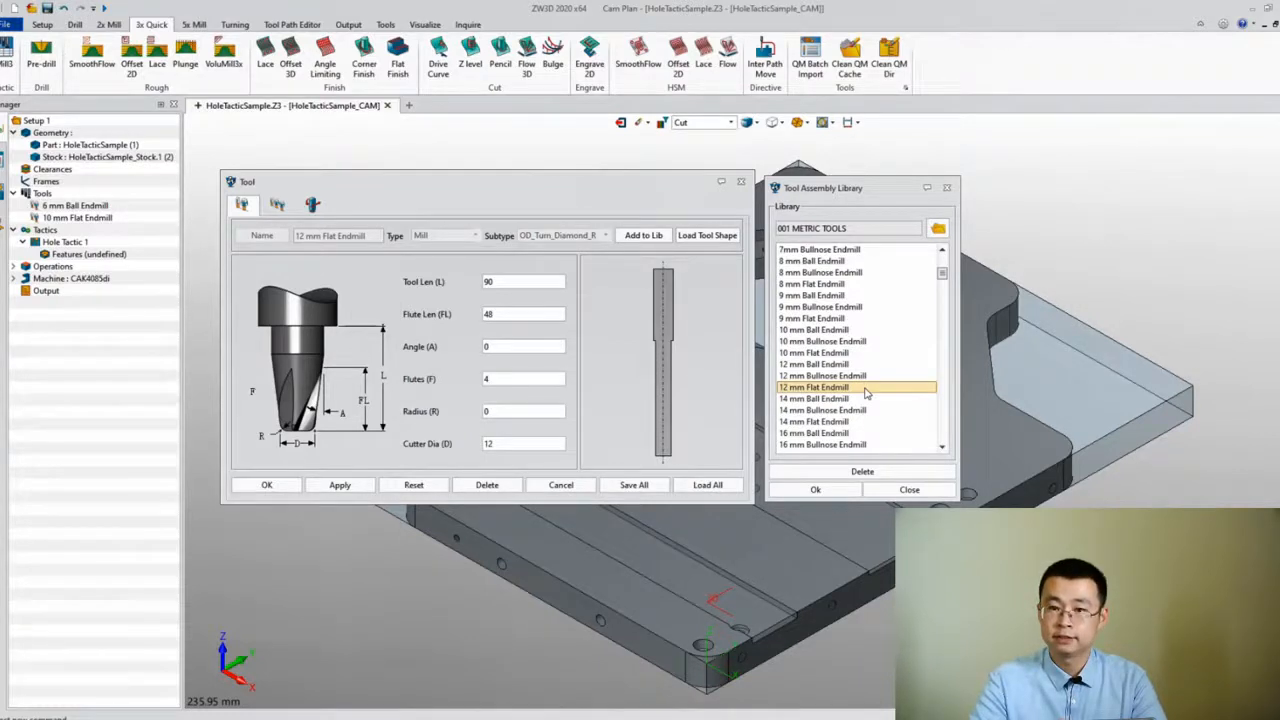
click(833, 490)
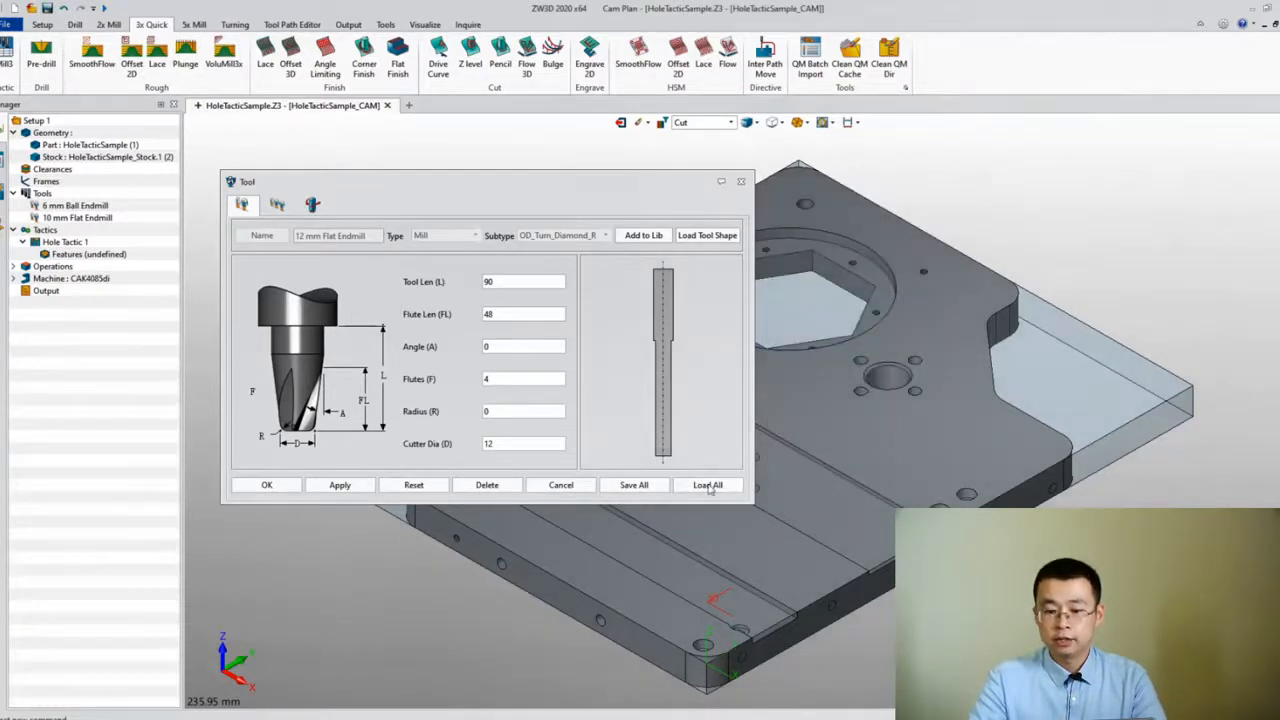
click(266, 485)
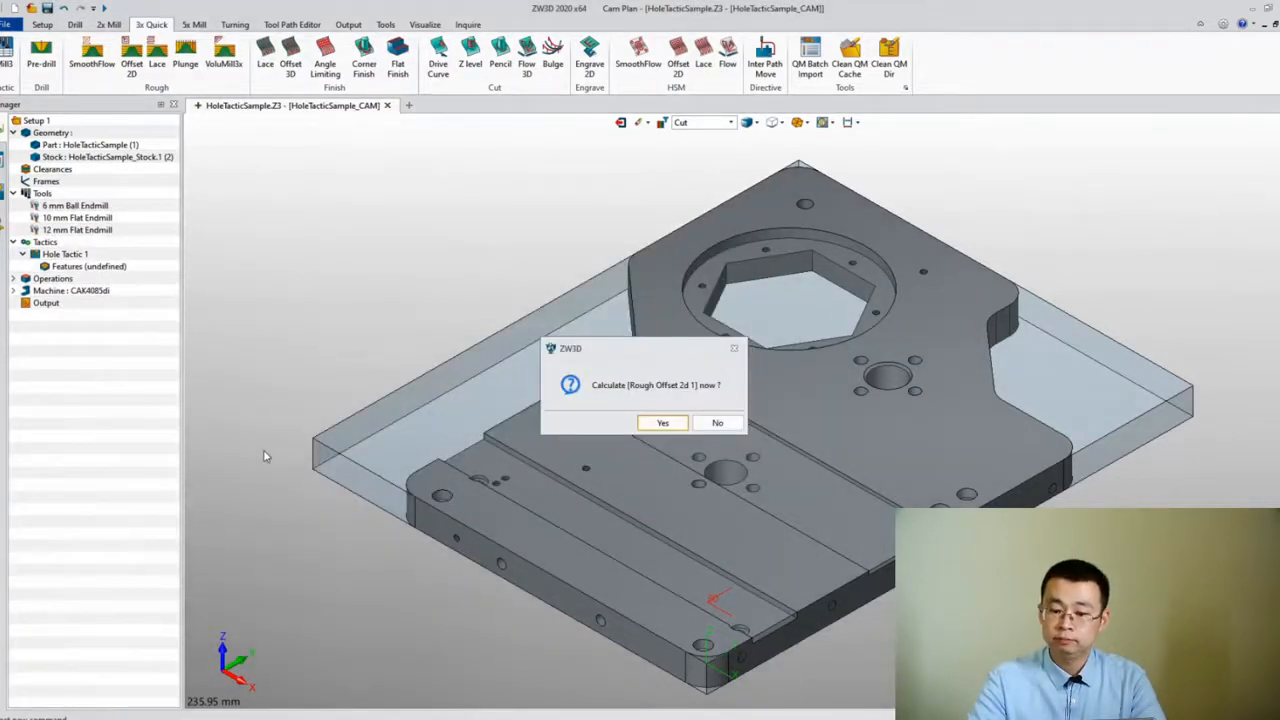
click(662, 422)
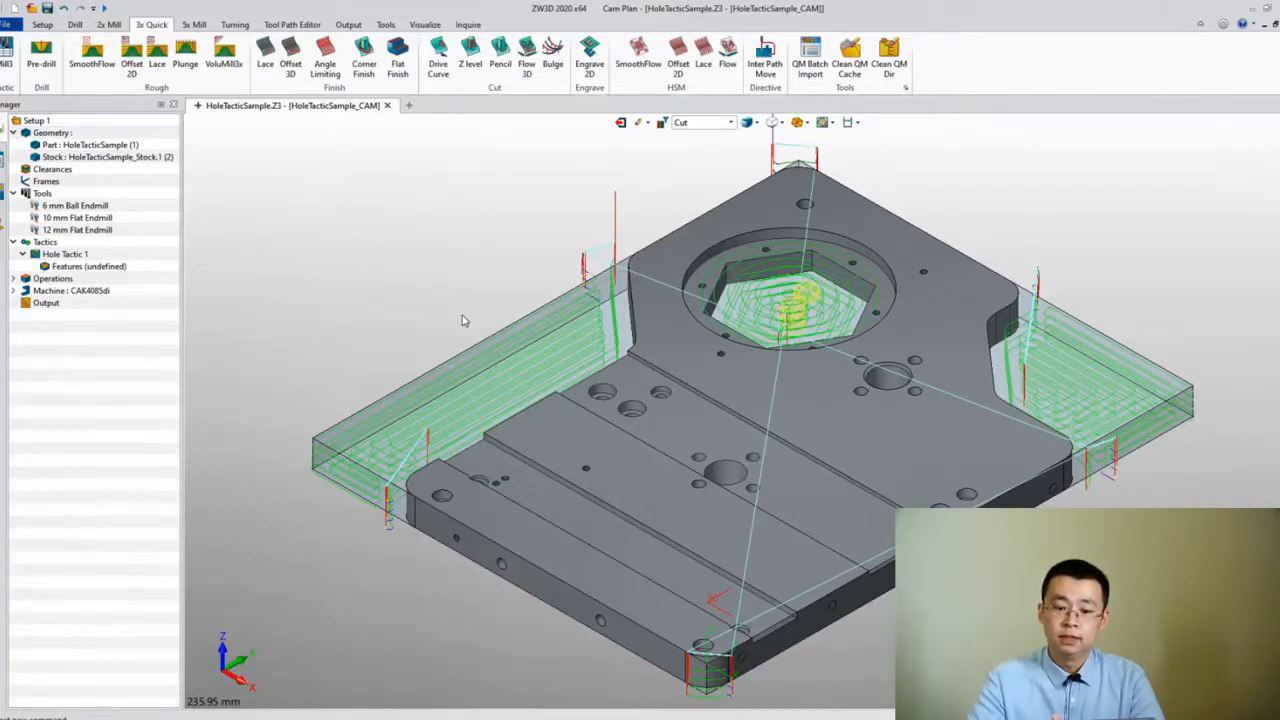
Step: Start a toolpath verification of the Rough Offset 2d 1 operation and place the tool on the path at the large circular pocket
click(13, 278)
click(85, 290)
right_click(98, 297)
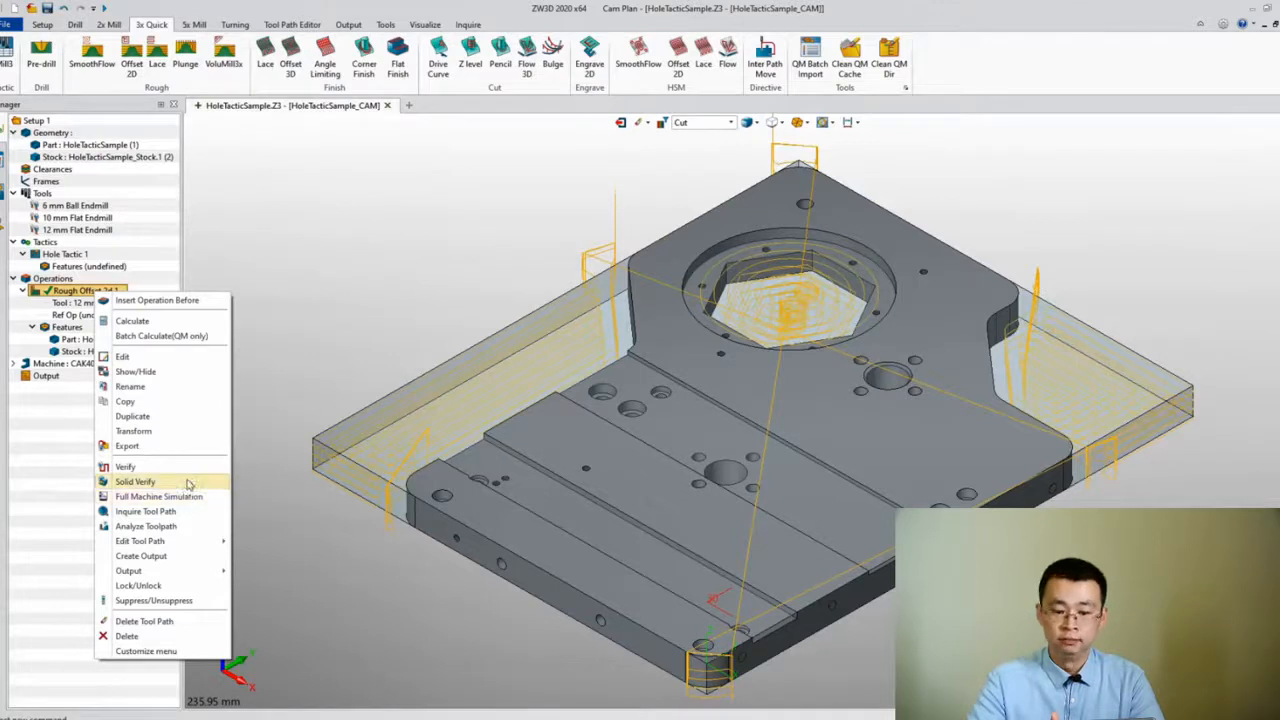
click(125, 467)
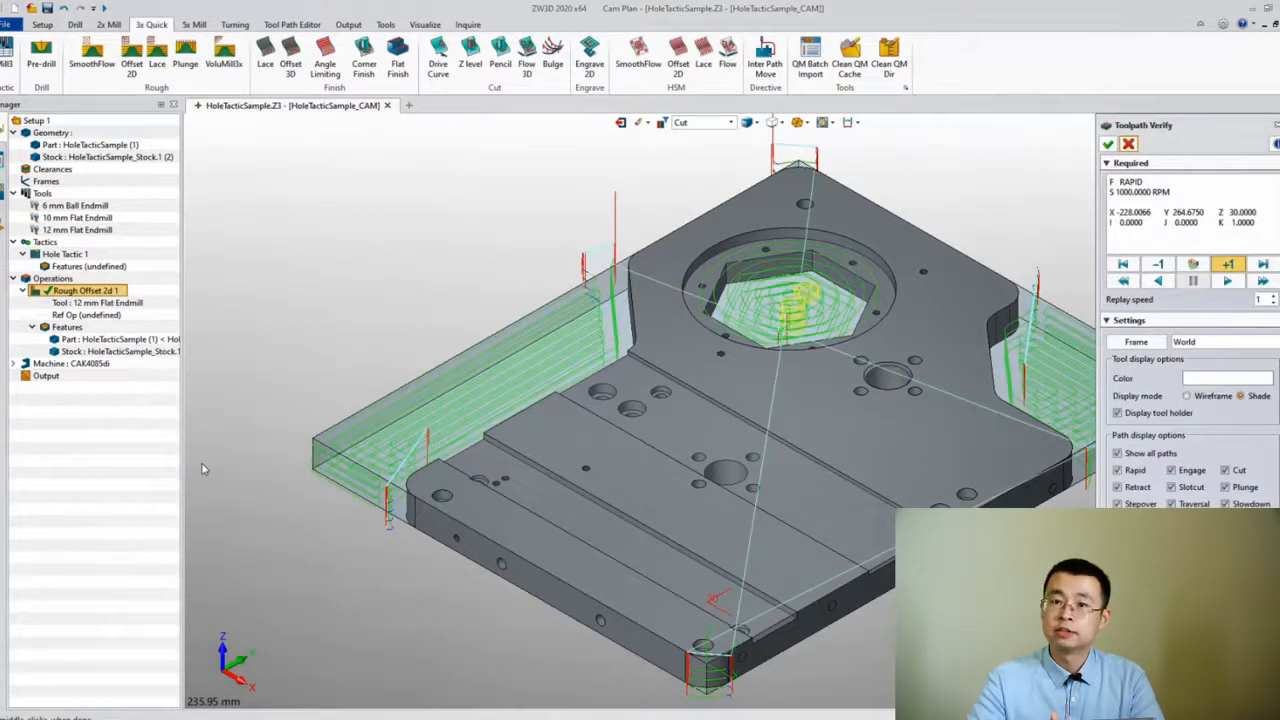
click(1193, 264)
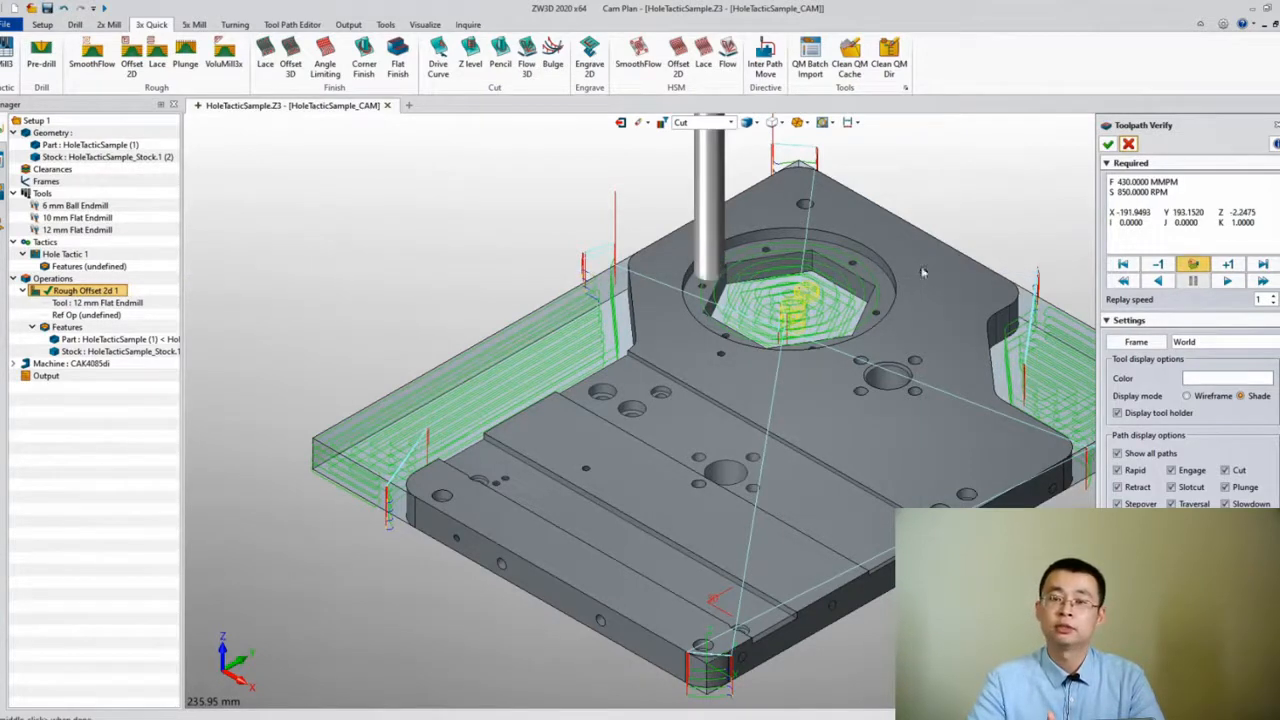
Step: Advance the tool move by move along the toolpath around the circular pocket
click(1229, 264)
click(1229, 264)
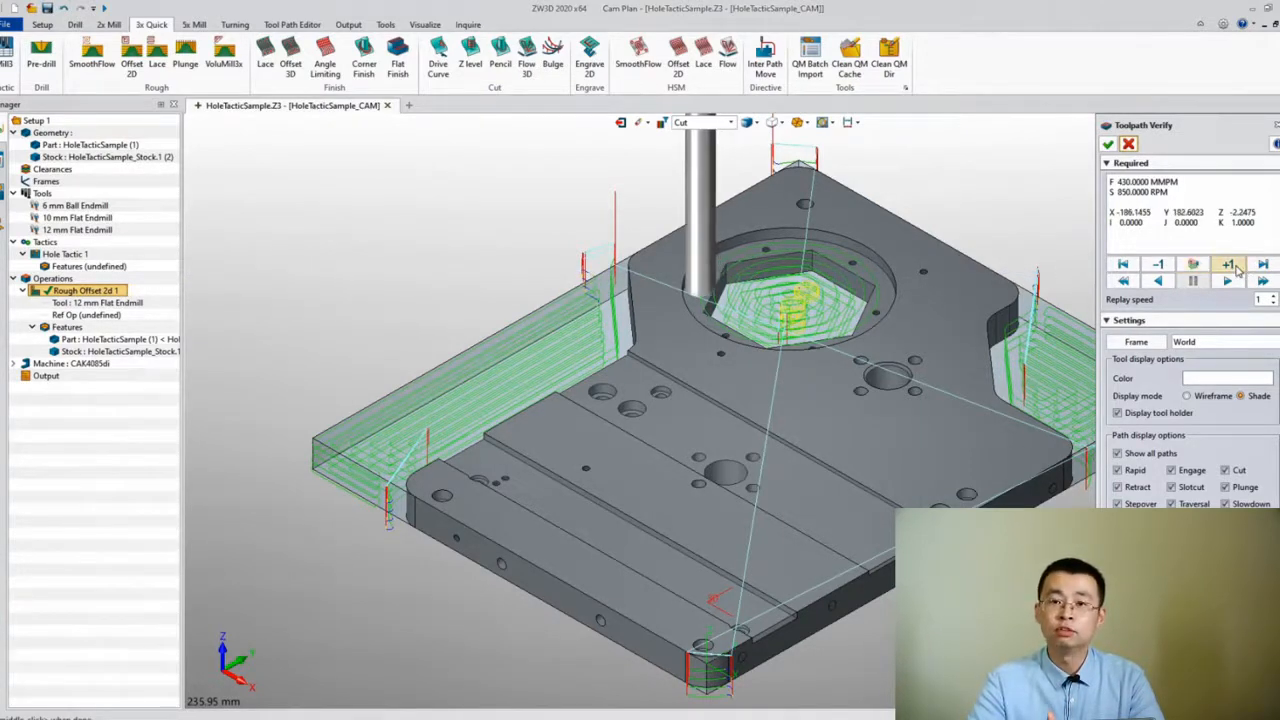
click(1229, 264)
click(1229, 264)
click(1236, 266)
click(1236, 266)
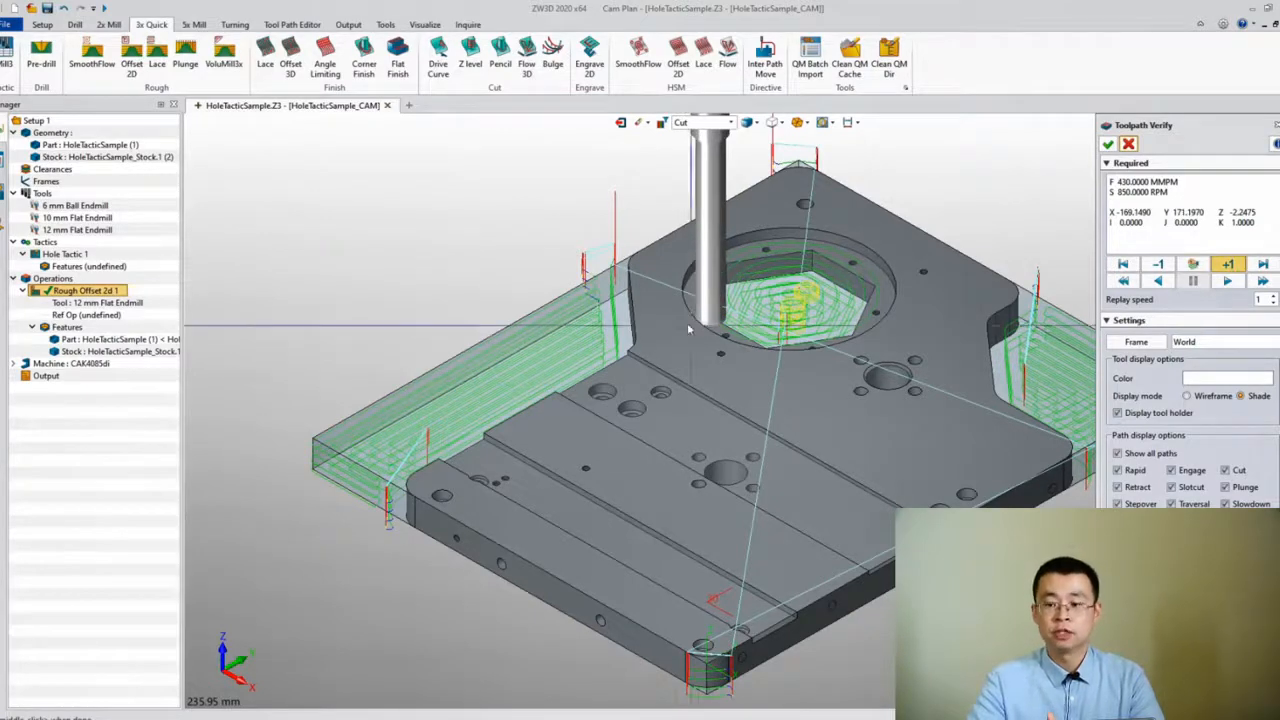
Step: Inspect the end mill's contact with the circular pocket's edge up close, and end the toolpath verification
scroll(725, 345, up, 5)
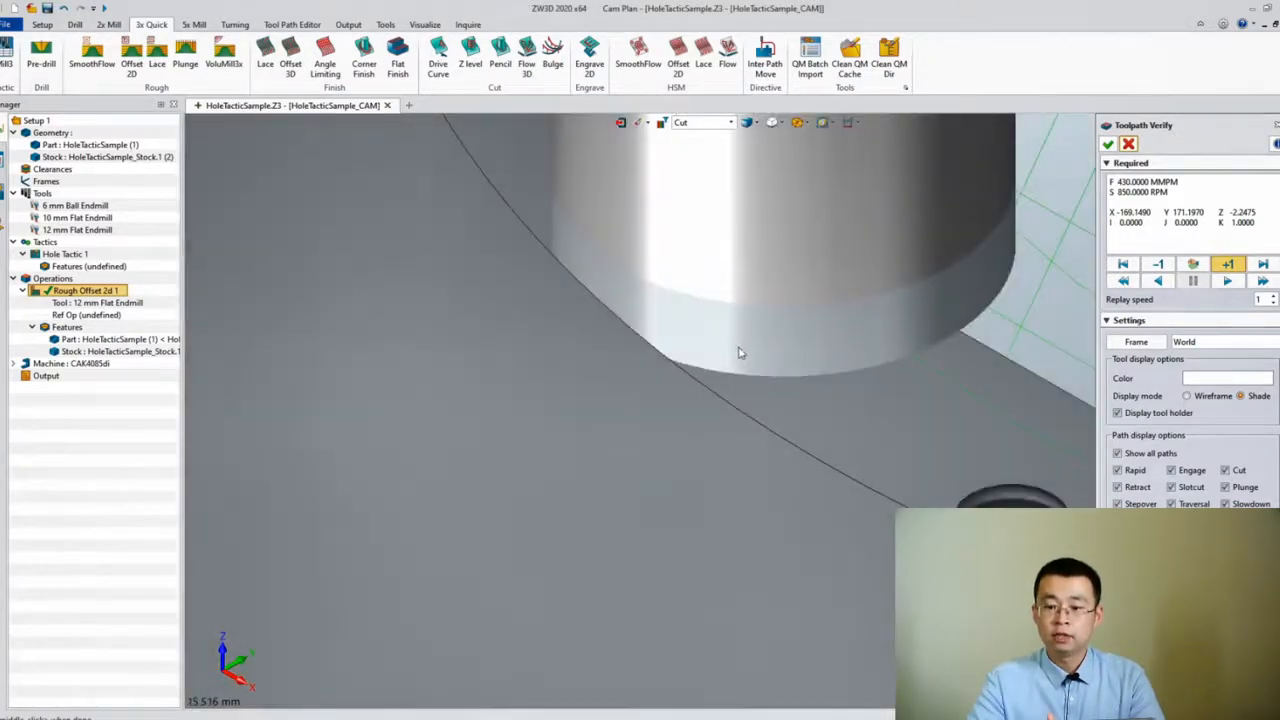
scroll(720, 344, up, 2)
mouse_move(719, 343)
middle_down()
mouse_move(680, 323)
mouse_move(733, 329)
middle_up()
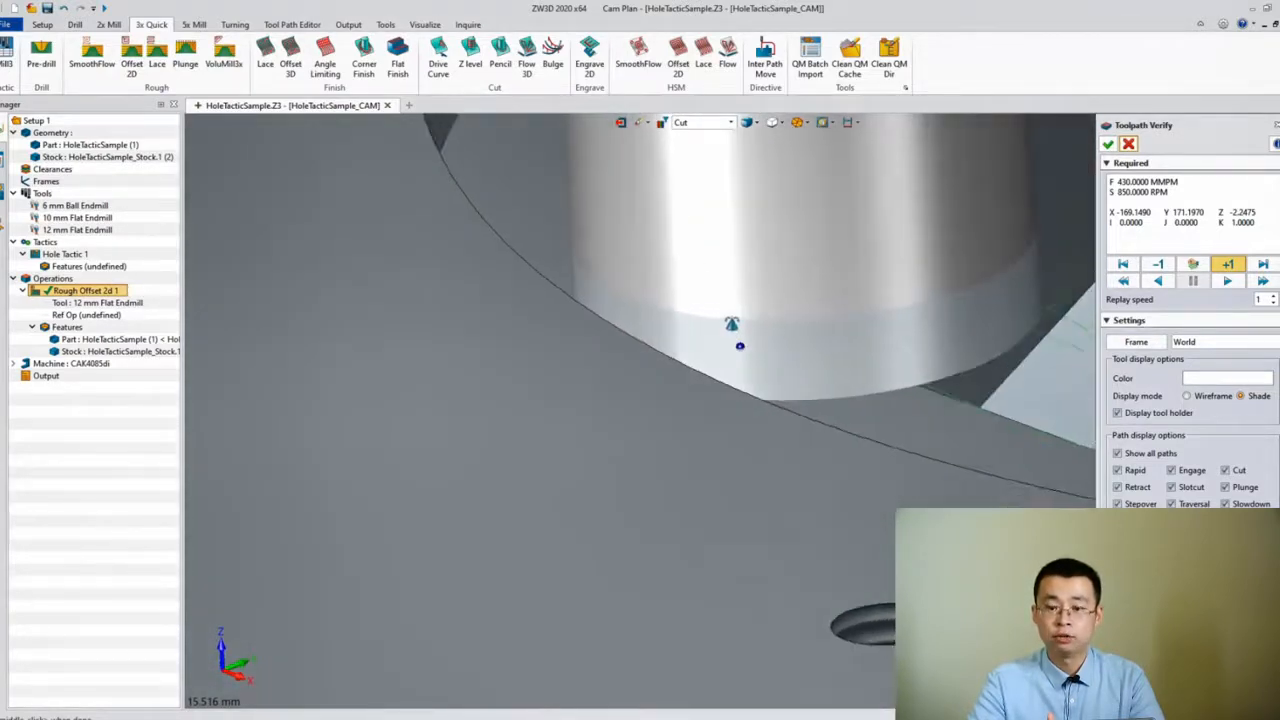
key(Home)
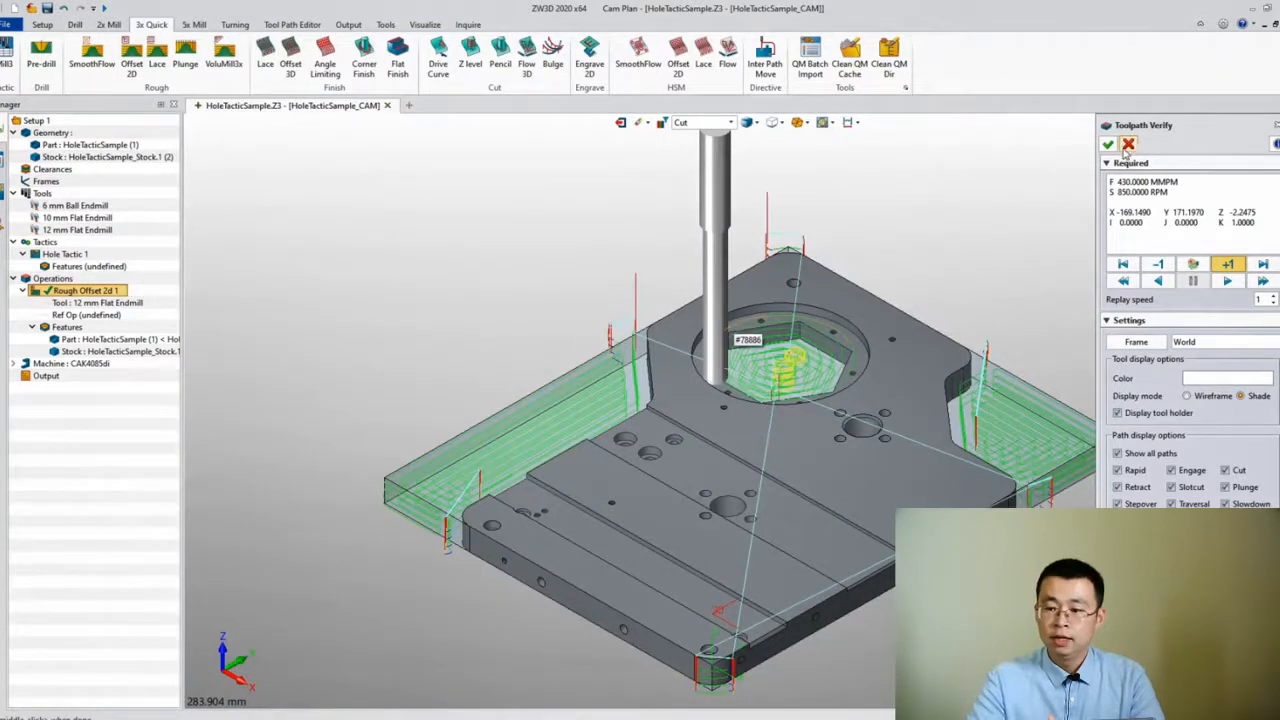
middle_click(953, 221)
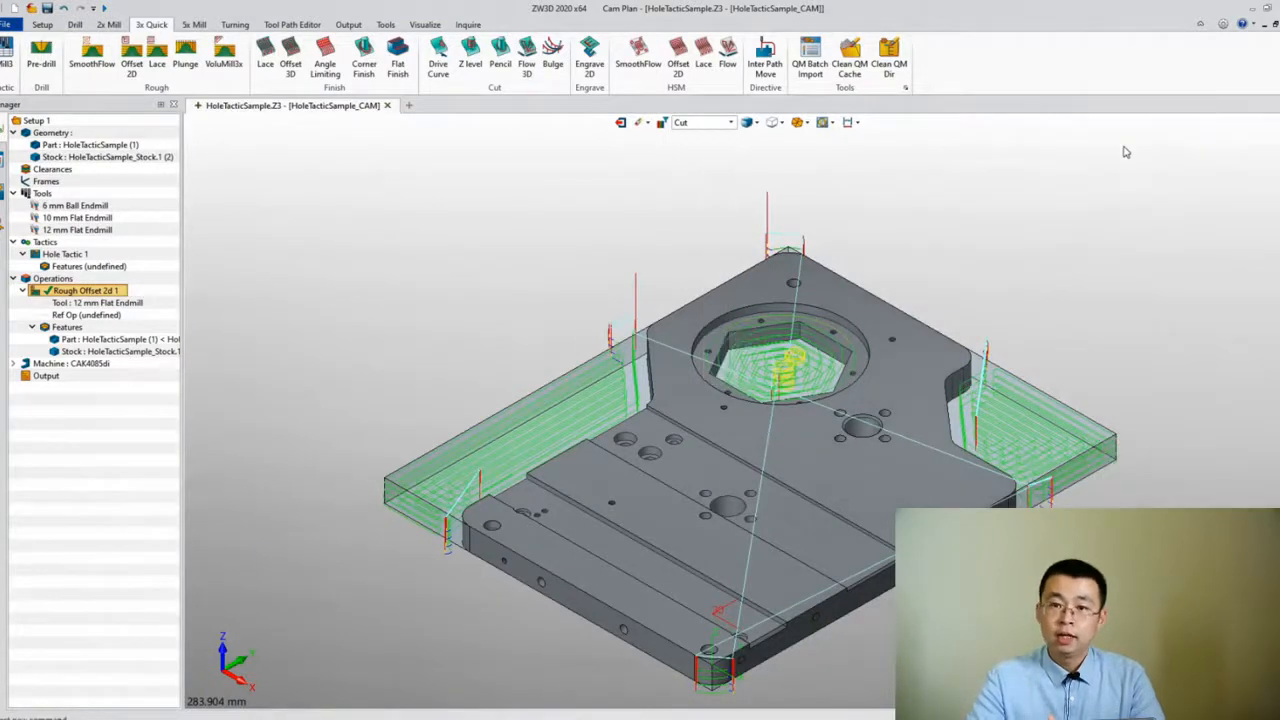
Step: Run a Solid Verify simulation of the Rough Offset 2d 1 operation on the stock
right_click(118, 289)
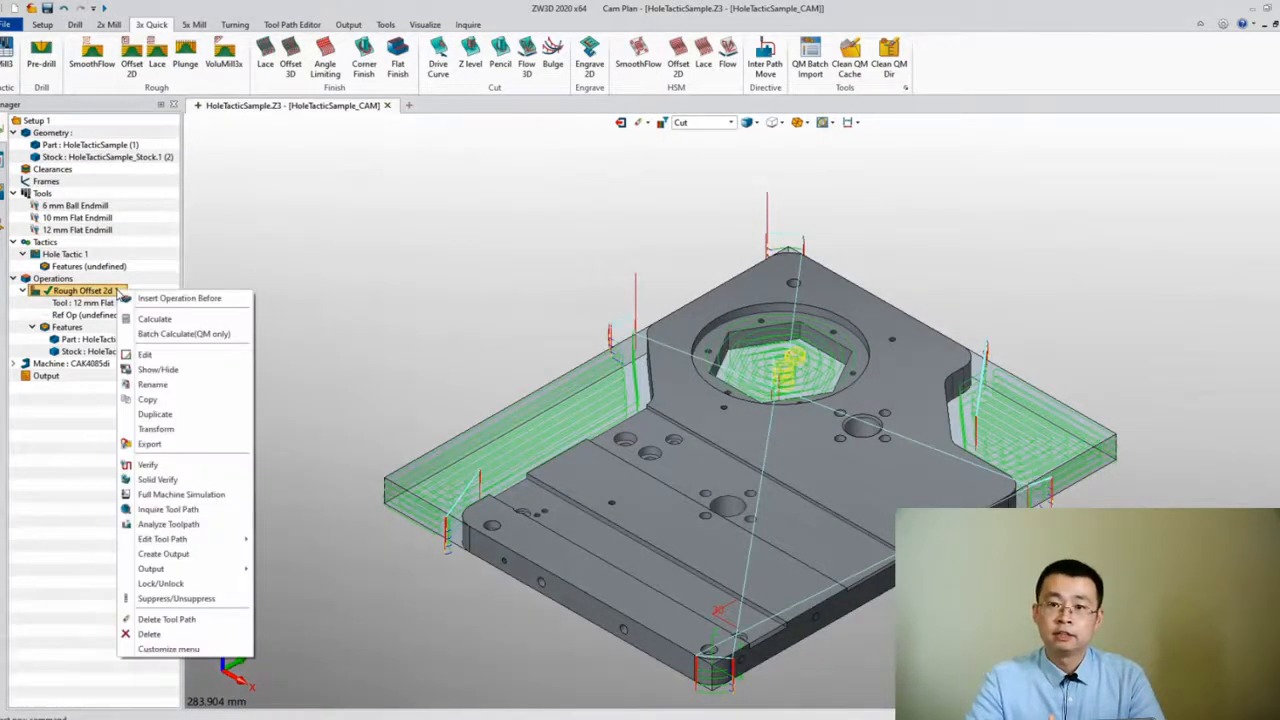
click(158, 479)
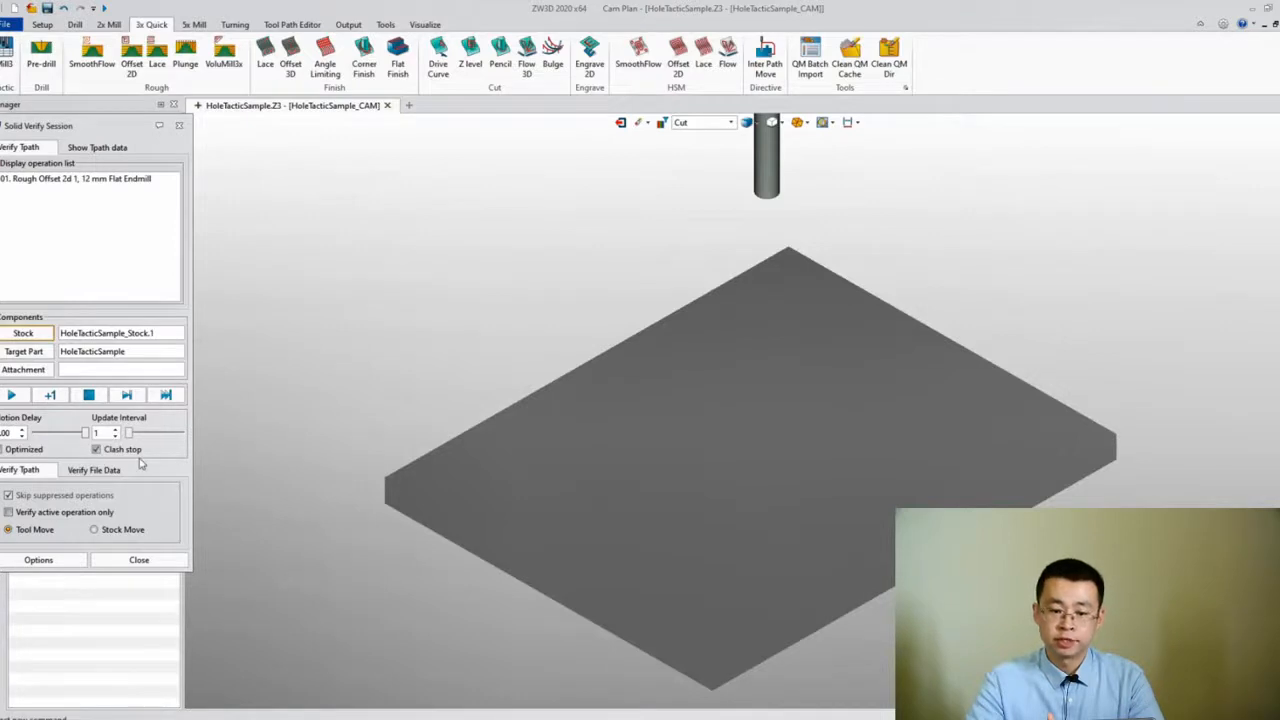
click(11, 397)
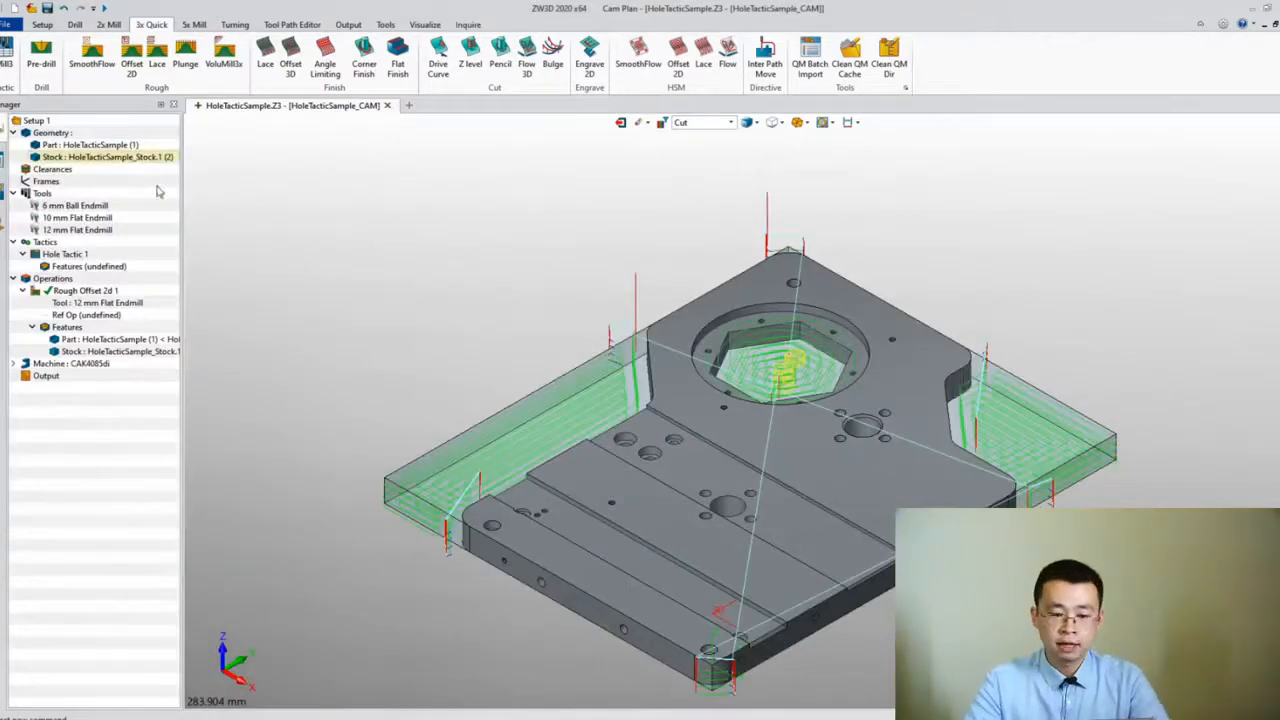
Step: Output the NC code for the Rough Offset 2d 1 operation and look through the generated program
click(85, 290)
right_click(100, 292)
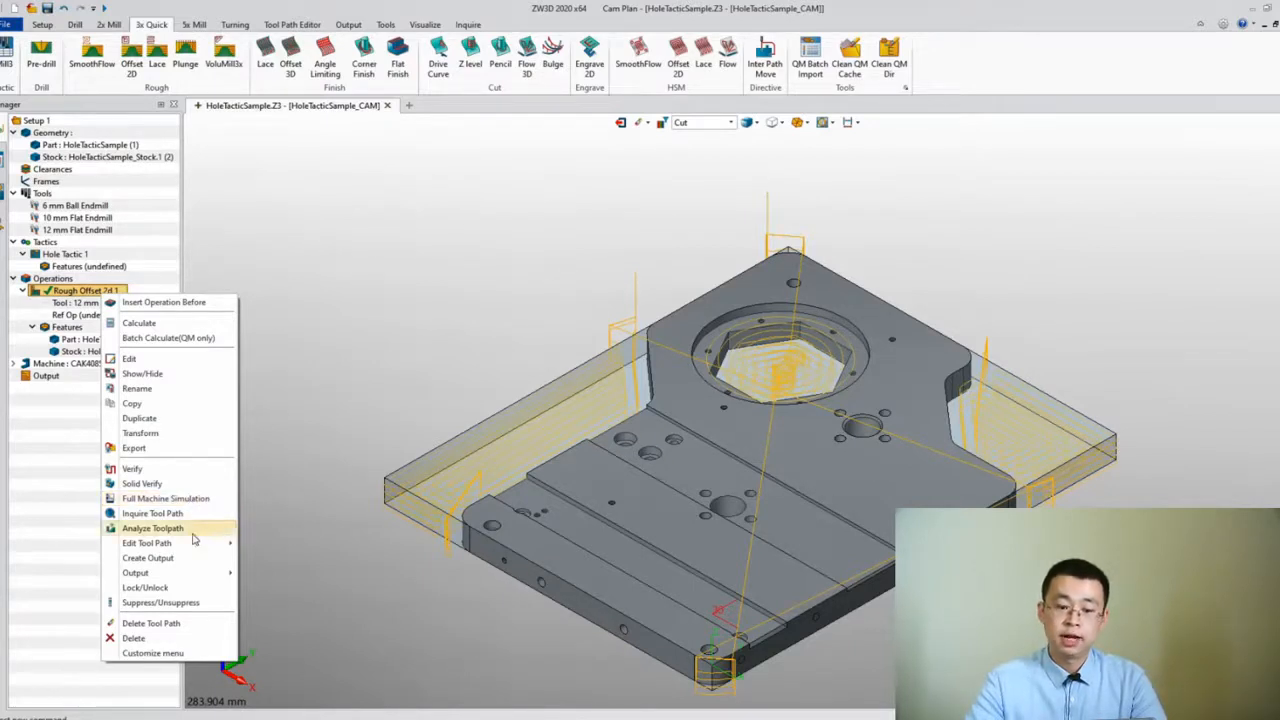
mouse_move(215, 577)
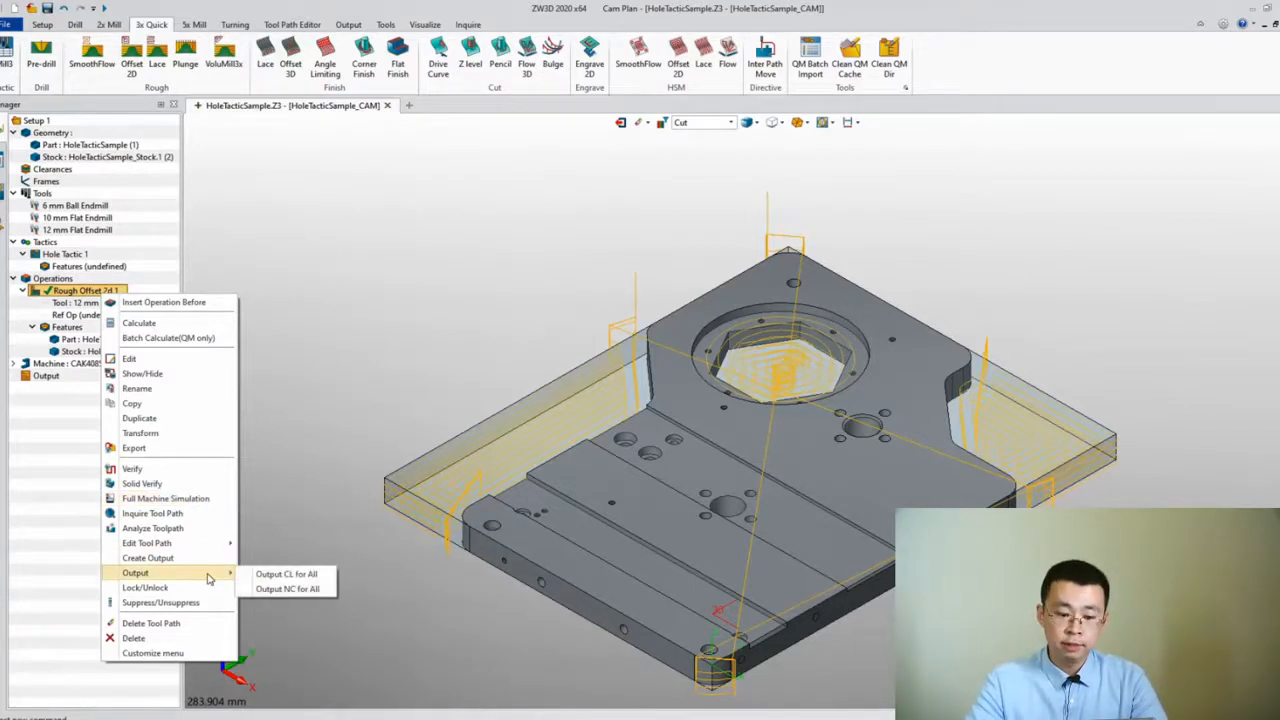
click(258, 588)
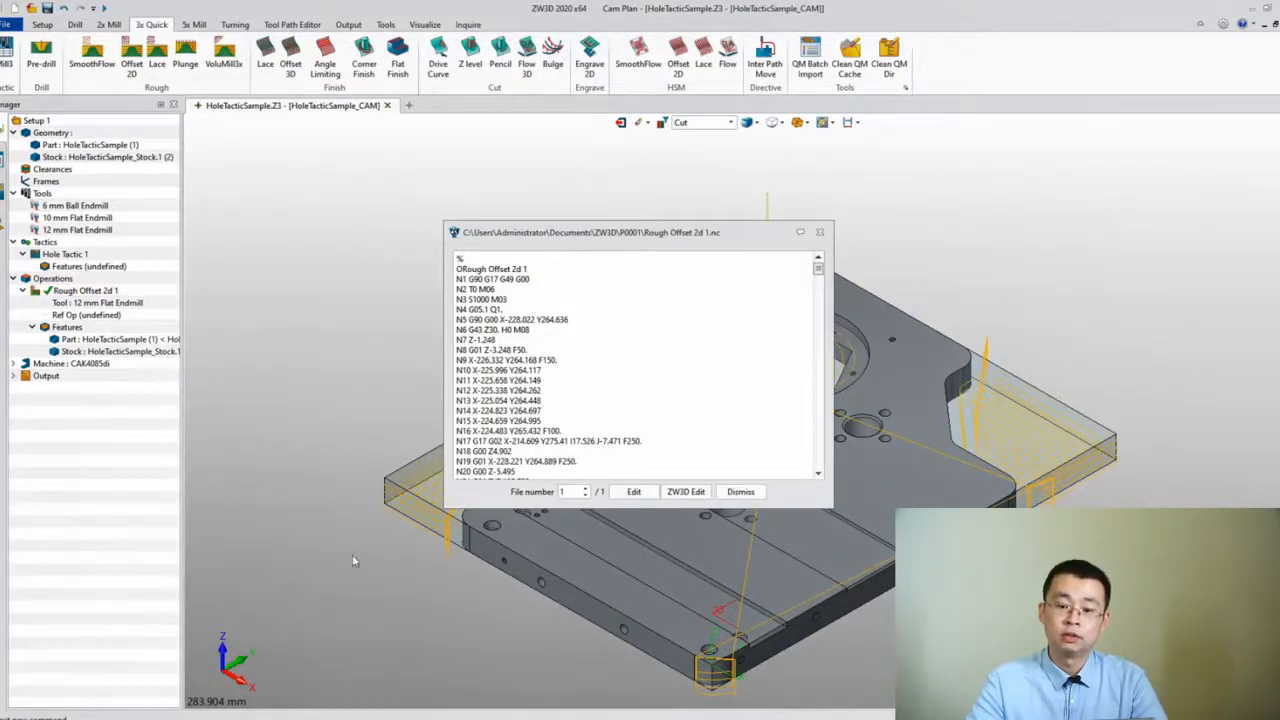
drag(819, 272, 820, 466)
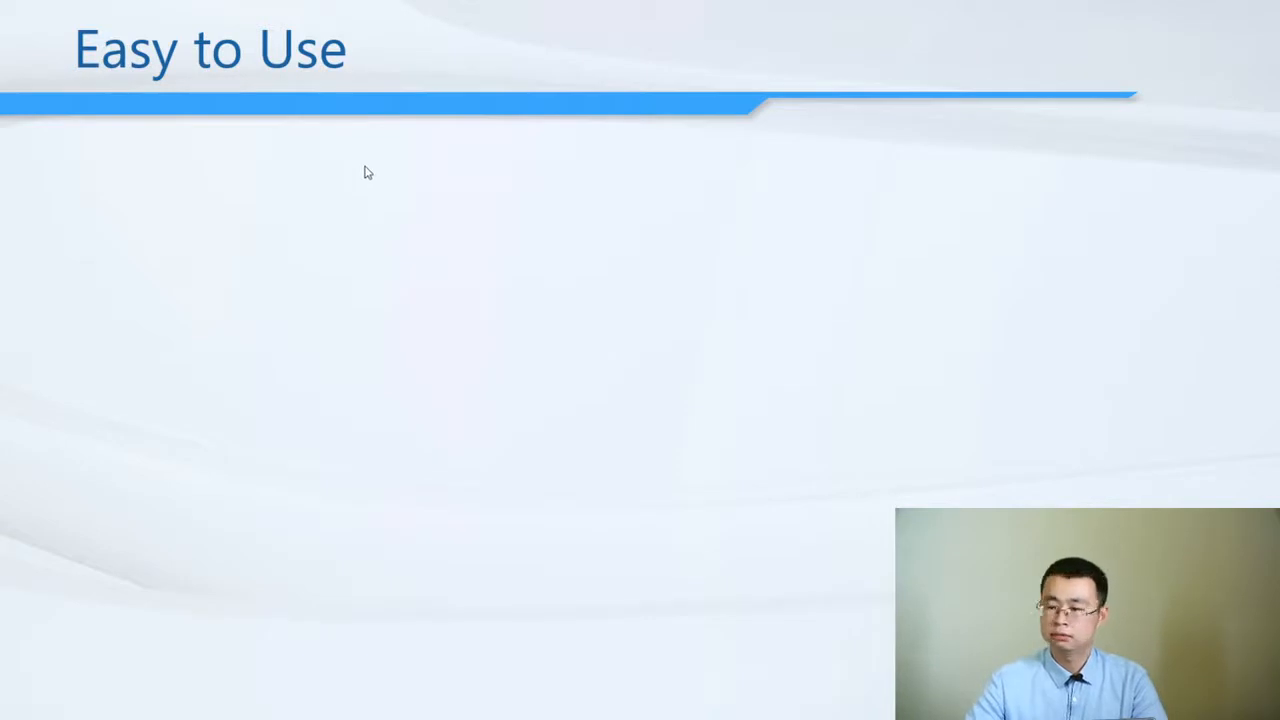
click(426, 183)
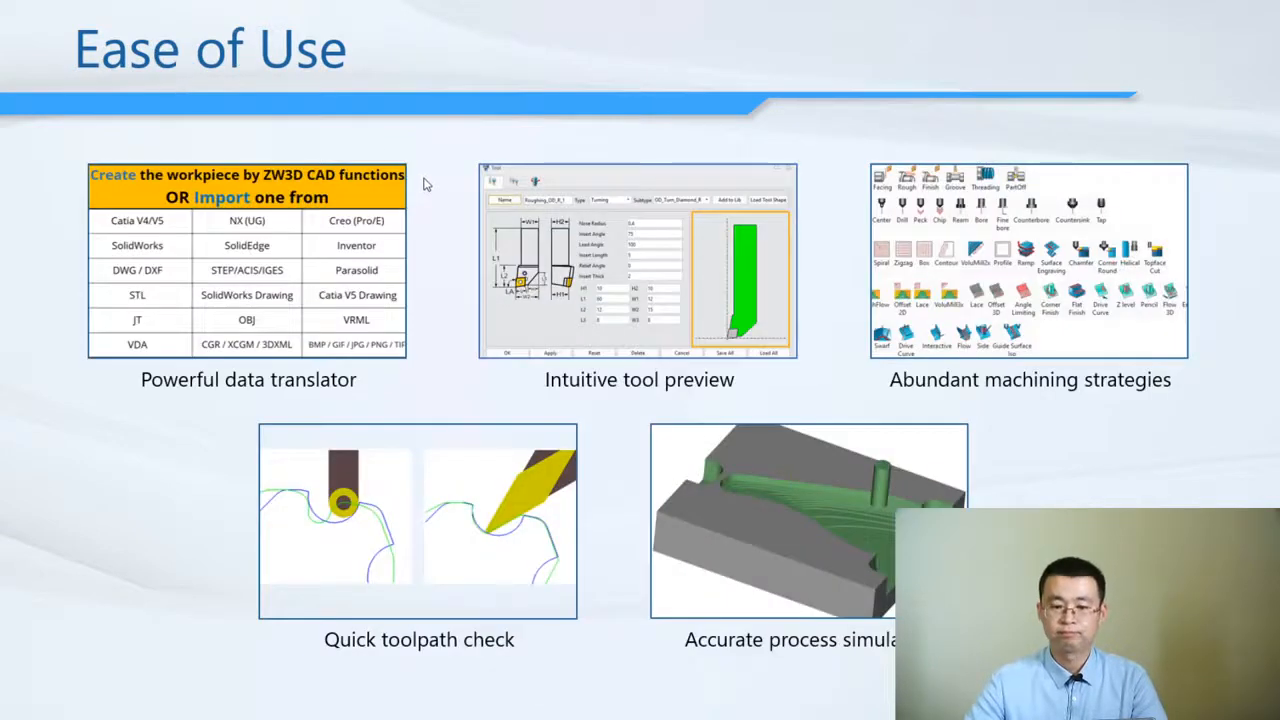